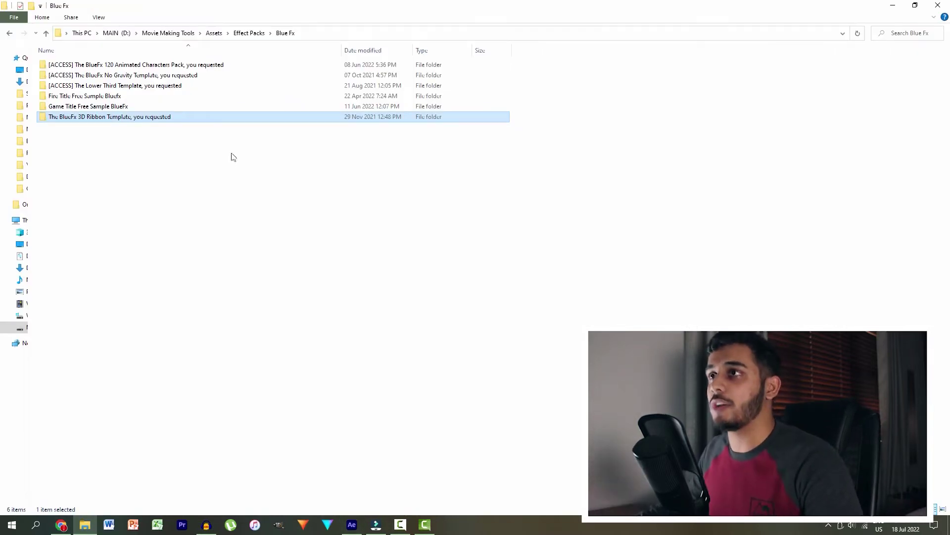
# - Open Game Title Free Sample BlueFx > MOV PNG and drag its four 026 .mov clips into After Effects
pyautogui.press('Up')
pyautogui.press('Return')
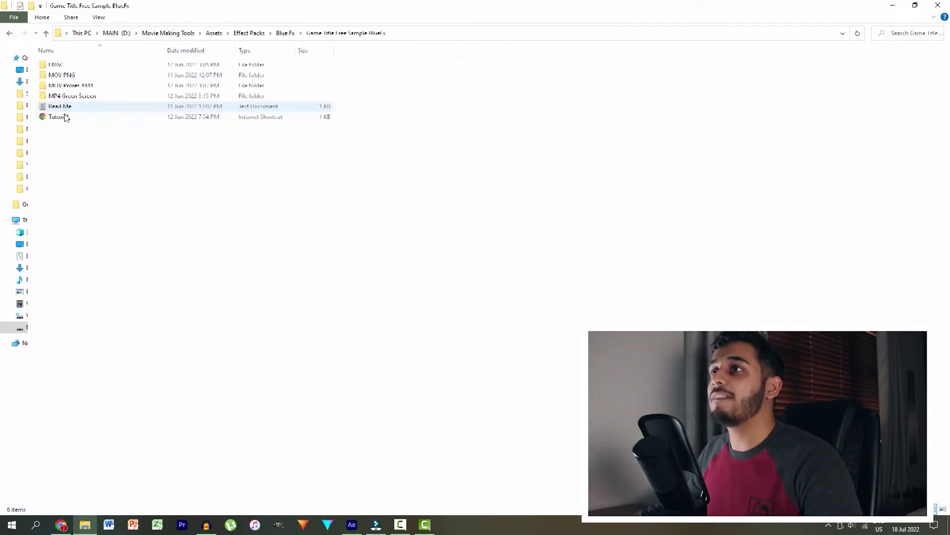
pyautogui.doubleClick(61, 79)
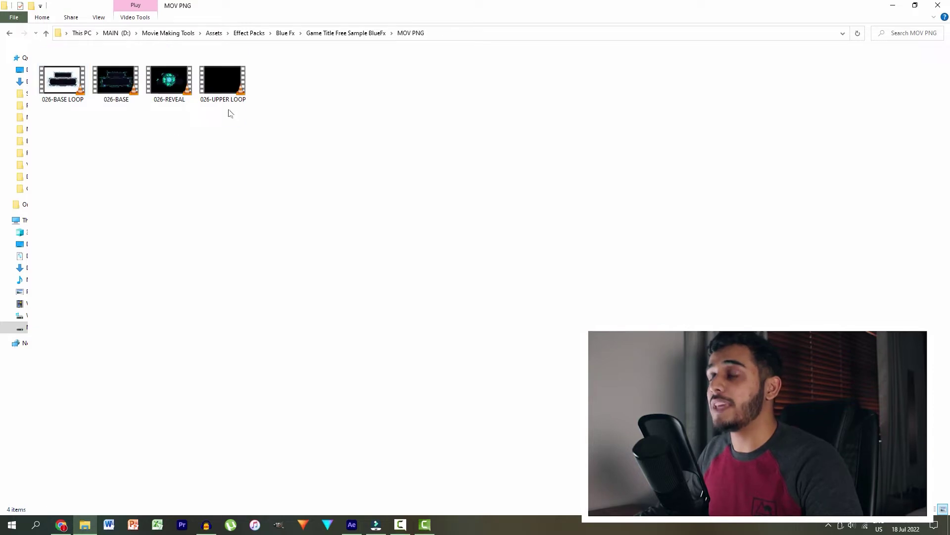
pyautogui.moveTo(243, 123); pyautogui.dragTo(59, 61)
pyautogui.moveTo(116, 82); pyautogui.dragTo(82, 186)
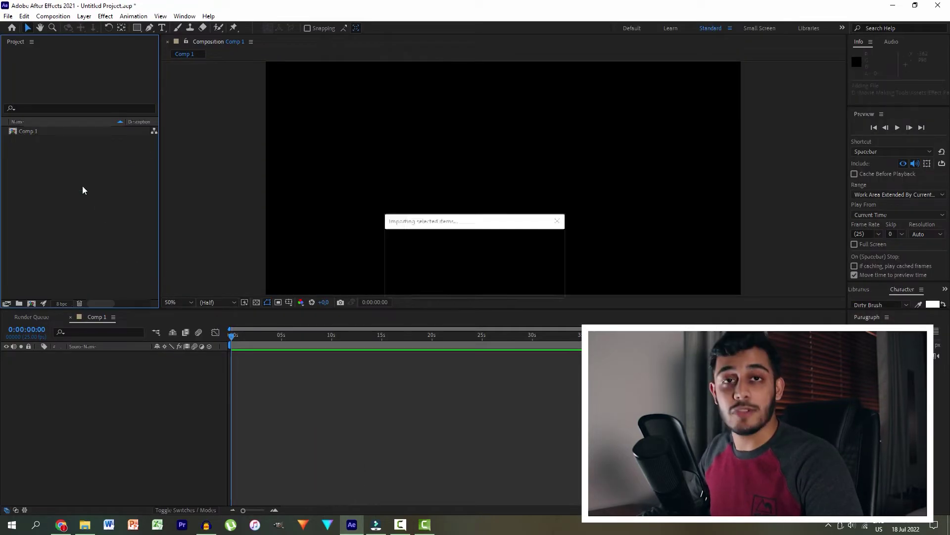
# - Add 026-BASE and 026-BASE LOOP to Comp 1, delaying BASE LOOP to around 4 seconds
pyautogui.click(76, 200)
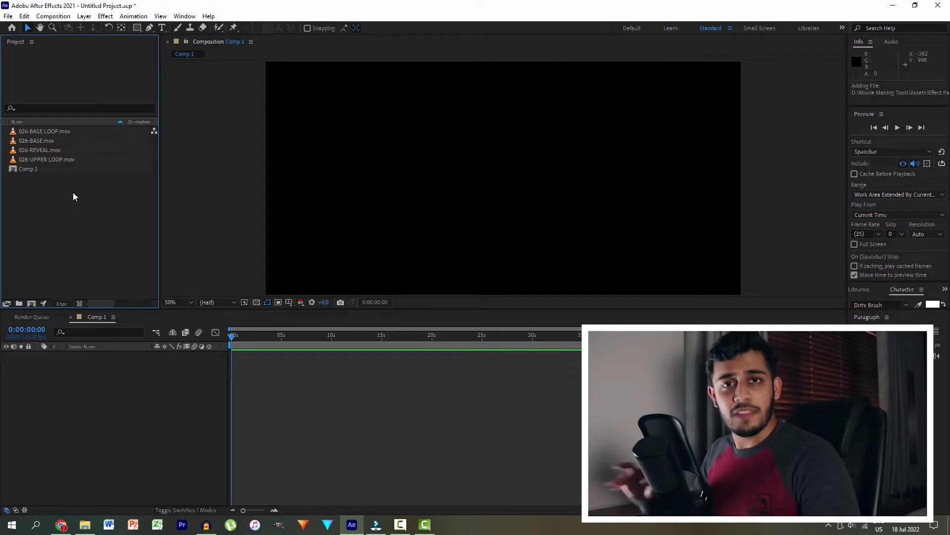
pyautogui.click(17, 141)
pyautogui.moveTo(17, 141); pyautogui.dragTo(139, 378)
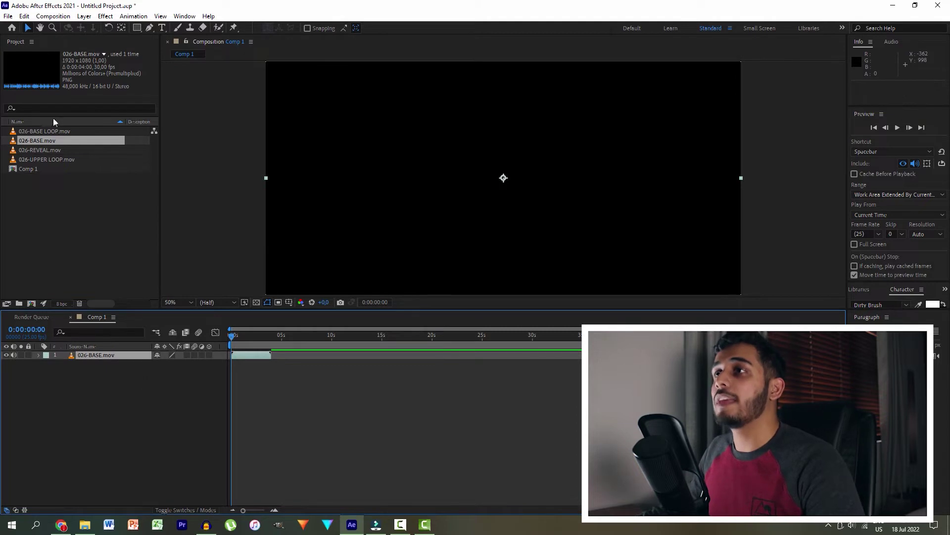
pyautogui.moveTo(27, 134); pyautogui.dragTo(119, 352)
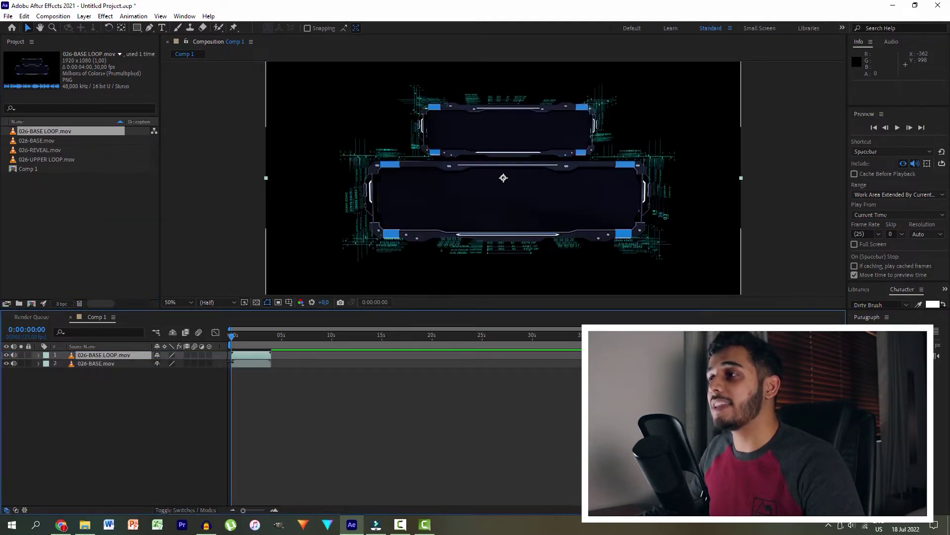
pyautogui.moveTo(242, 355); pyautogui.dragTo(283, 374)
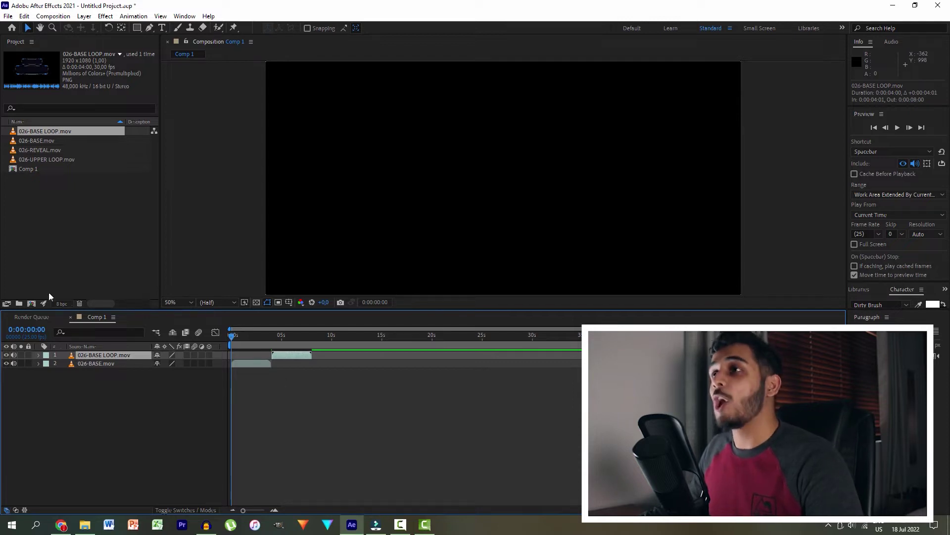
# - Add 026-REVEAL and 026-UPPER LOOP, align BASE LOOP exactly at 4 seconds, and preview
pyautogui.click(30, 150)
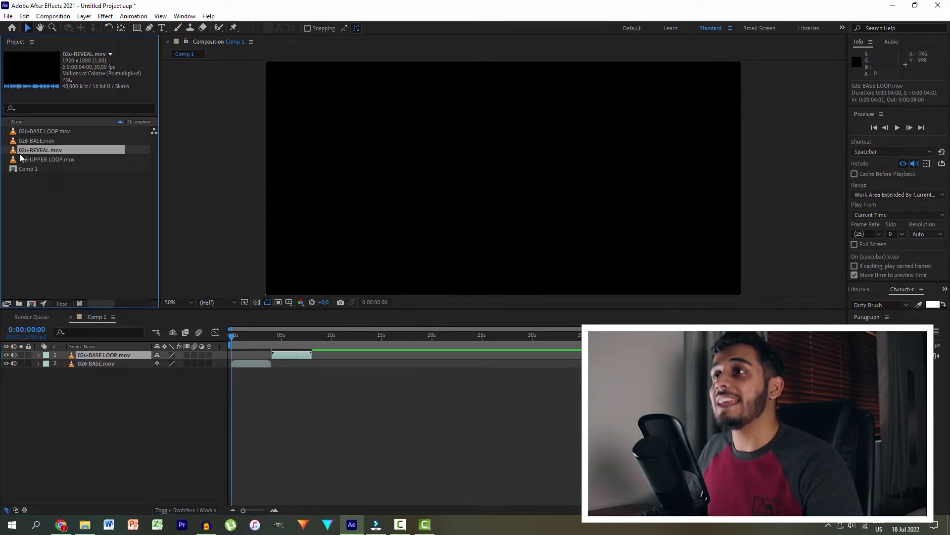
pyautogui.moveTo(16, 157); pyautogui.dragTo(89, 353)
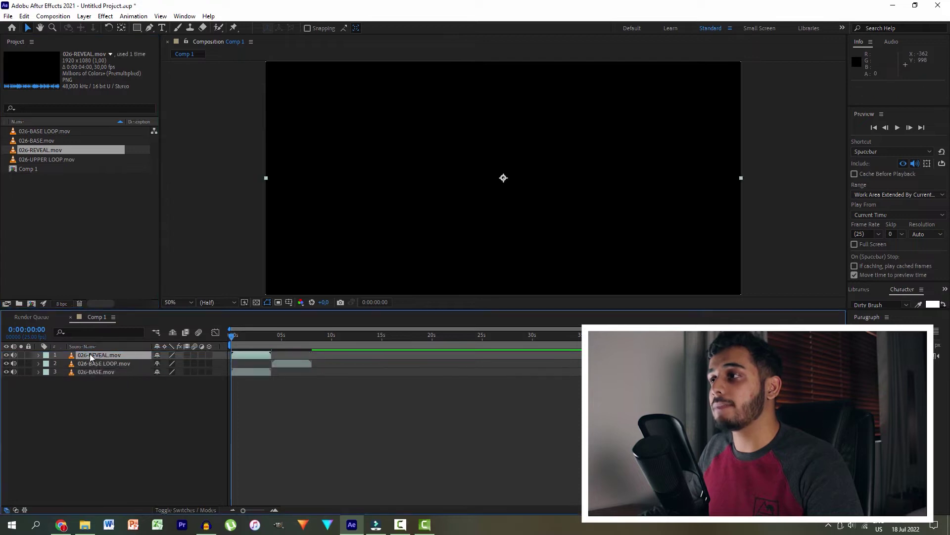
pyautogui.moveTo(13, 161); pyautogui.dragTo(281, 360)
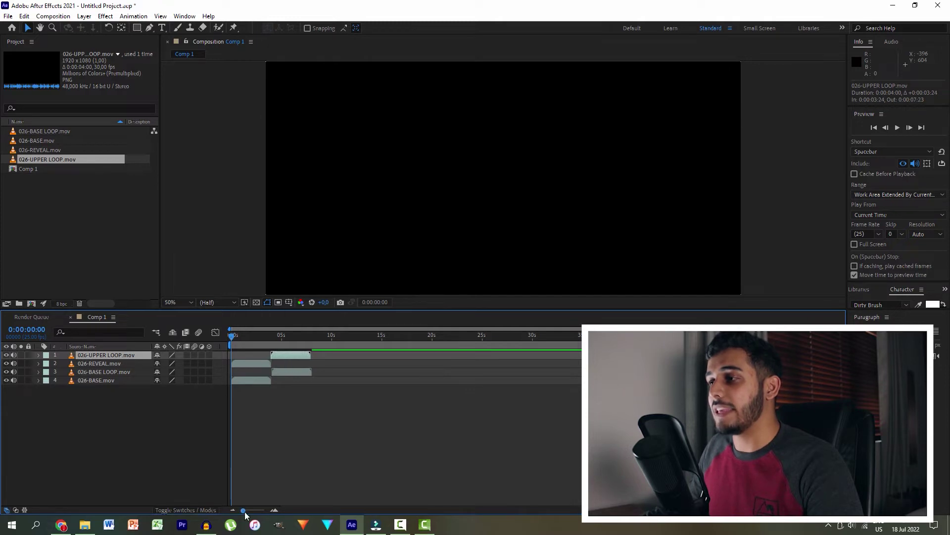
pyautogui.moveTo(244, 510); pyautogui.dragTo(258, 510)
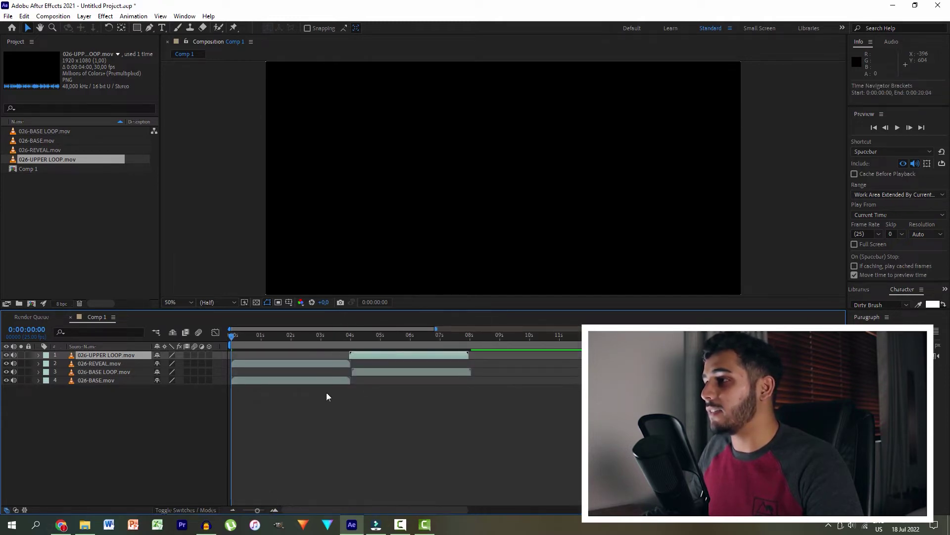
pyautogui.click(359, 373)
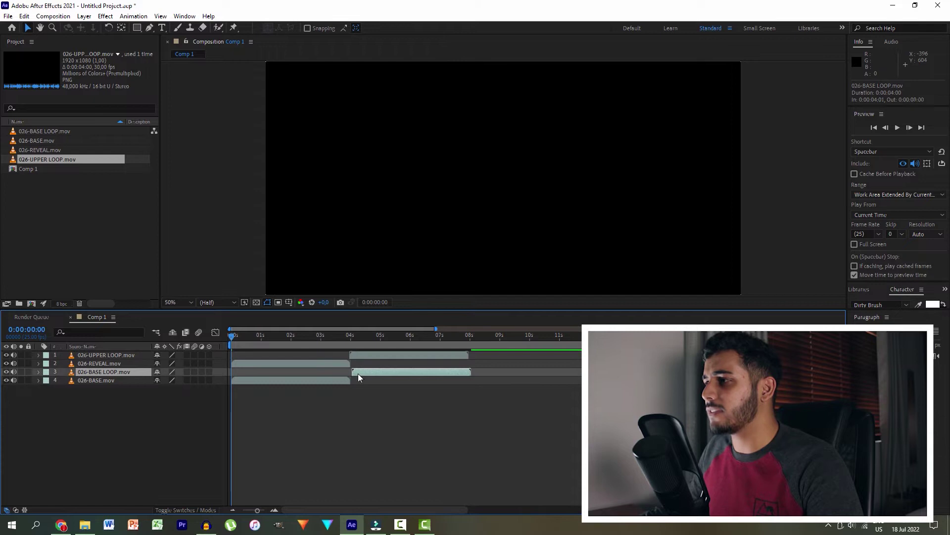
pyautogui.moveTo(358, 373); pyautogui.dragTo(356, 374)
pyautogui.press('space')
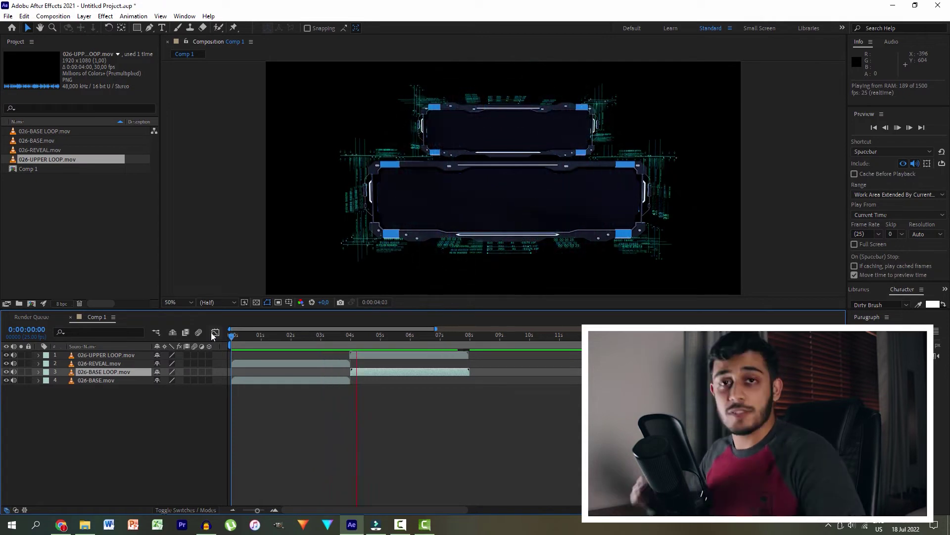
# - Stop the preview and type 'fluffy socks' in a text box over the lower frame
pyautogui.press('space')
pyautogui.click(162, 28)
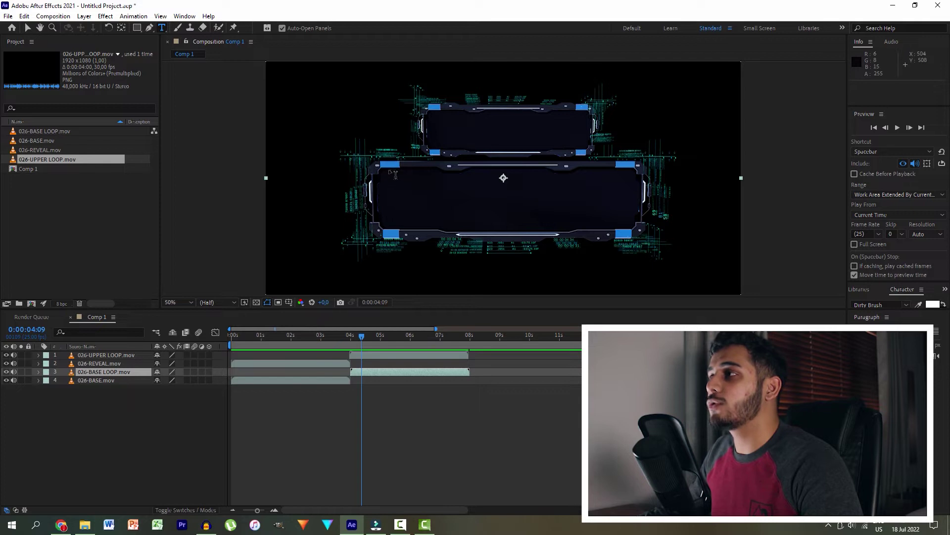
pyautogui.moveTo(385, 172); pyautogui.dragTo(635, 226)
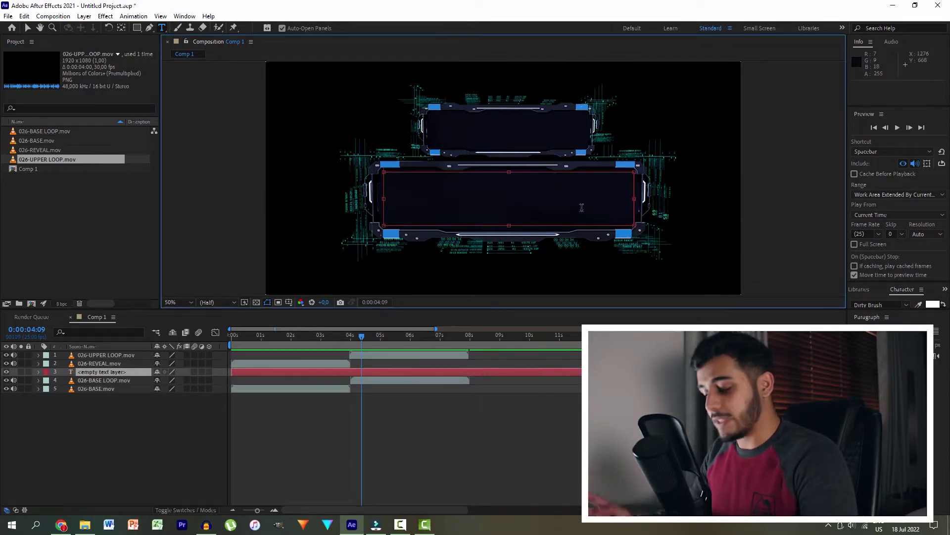
pyautogui.write('f')
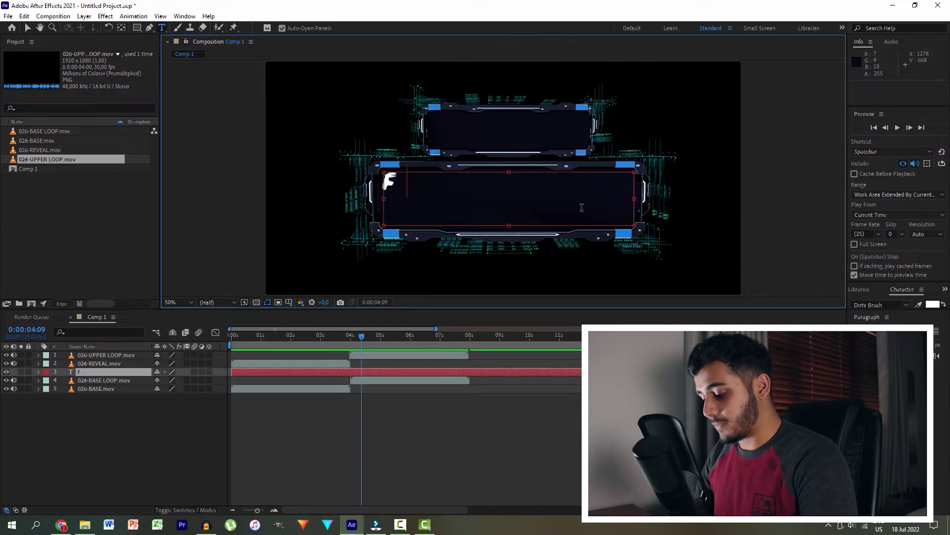
pyautogui.write('luffy socks')
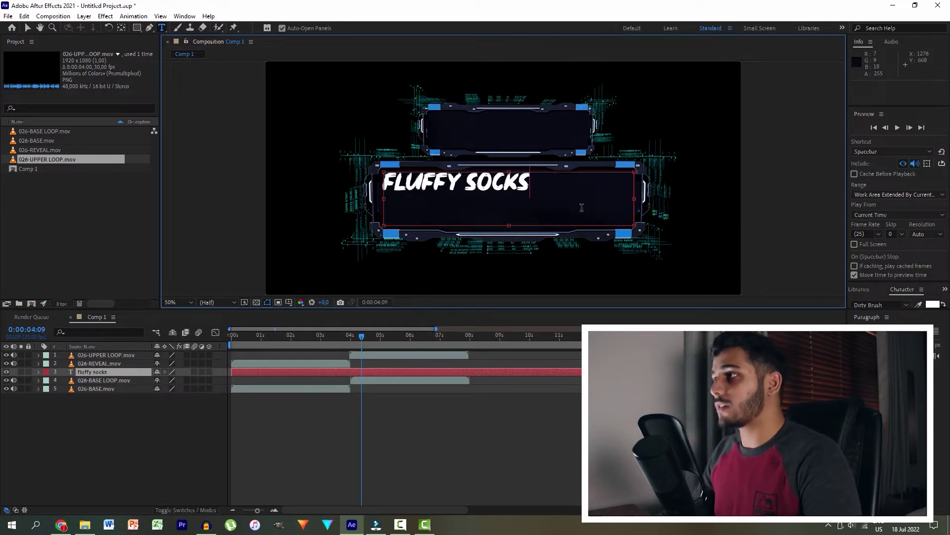
# - Set the title font to Doppio One and retype it in capitals as FLUFFY SOCKS
pyautogui.moveTo(542, 197); pyautogui.dragTo(391, 190)
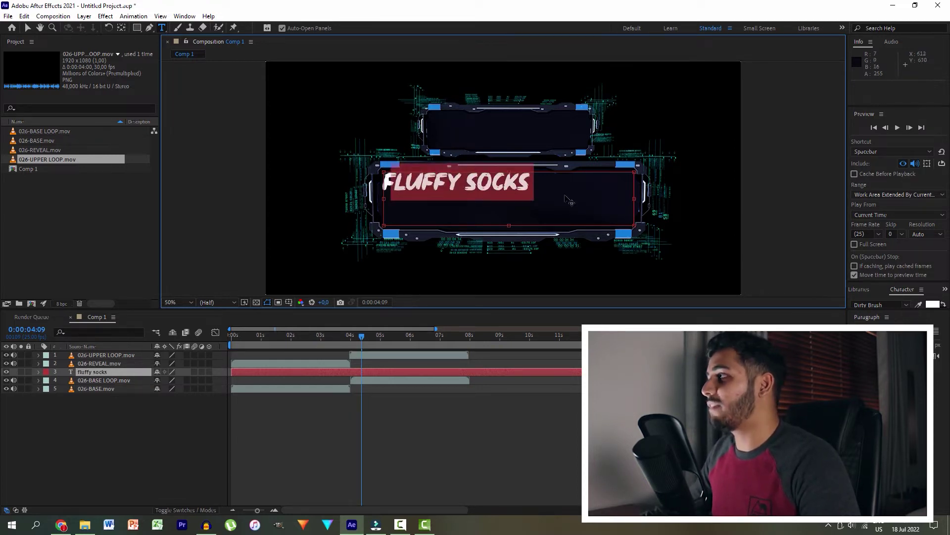
pyautogui.moveTo(534, 184); pyautogui.dragTo(369, 186)
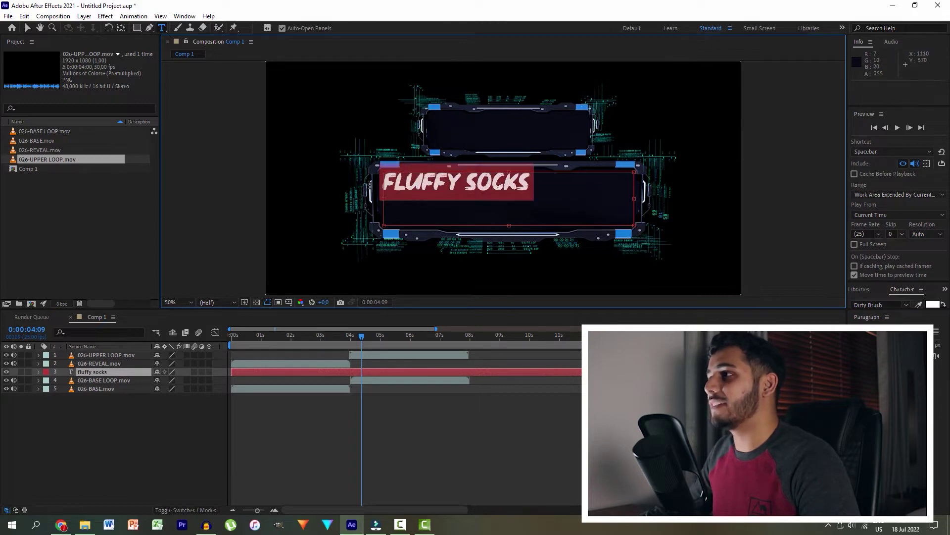
pyautogui.click(871, 304)
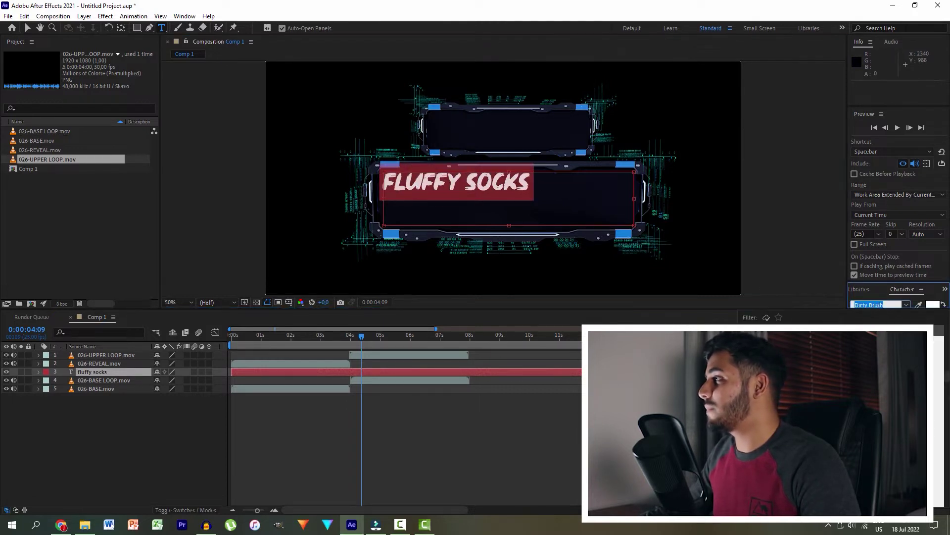
pyautogui.click(772, 336)
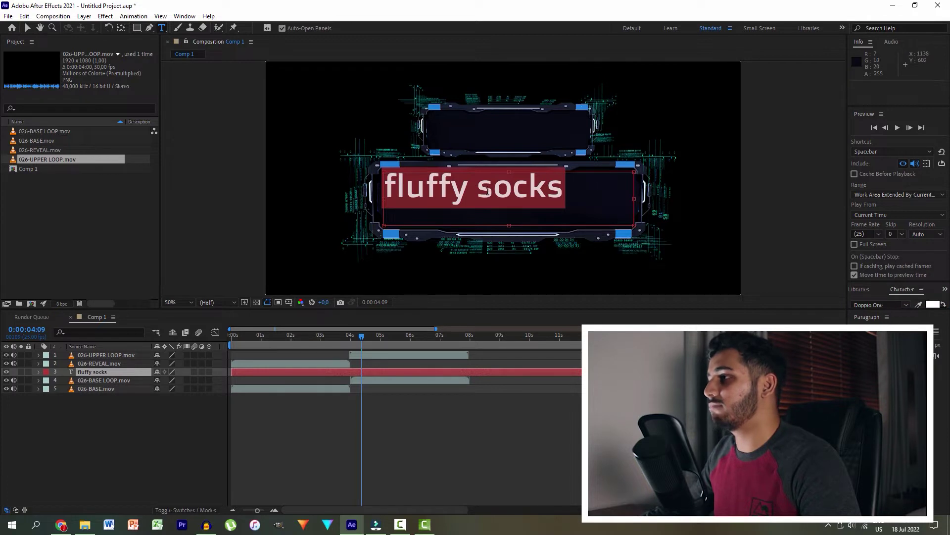
pyautogui.click(396, 188)
pyautogui.press('BackSpace')
pyautogui.press('capslock')
pyautogui.hotkey('ctrl', 'a')
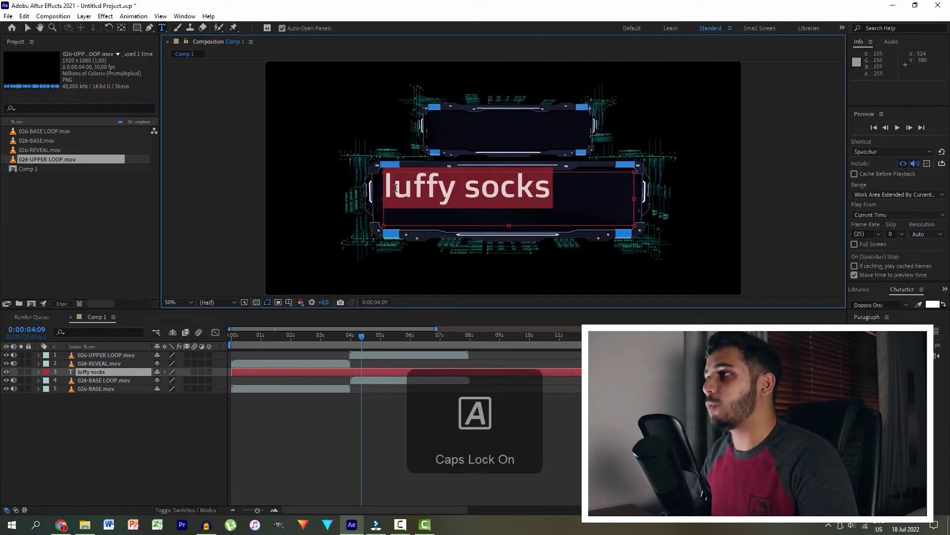
pyautogui.write('FLUFF')
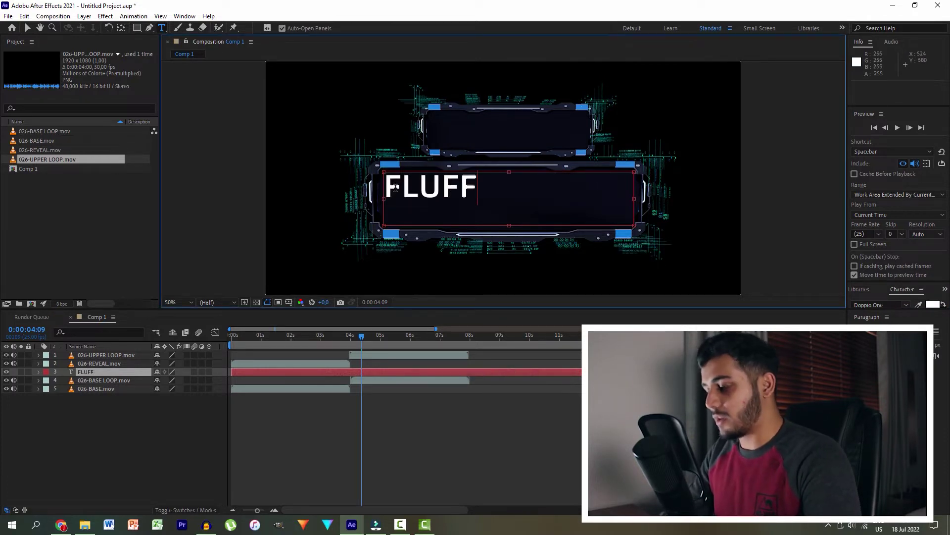
pyautogui.write('Y SOCKS')
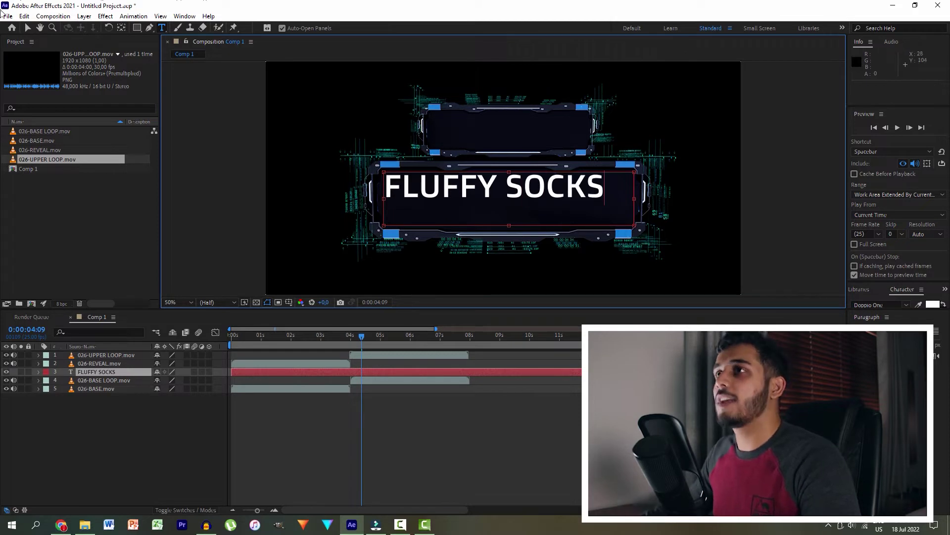
# - Nudge the FLUFFY SOCKS text down and right to centre it in the lower frame
pyautogui.click(27, 29)
pyautogui.moveTo(510, 204); pyautogui.dragTo(520, 210)
pyautogui.press('capslock')
pyautogui.press('capslock')
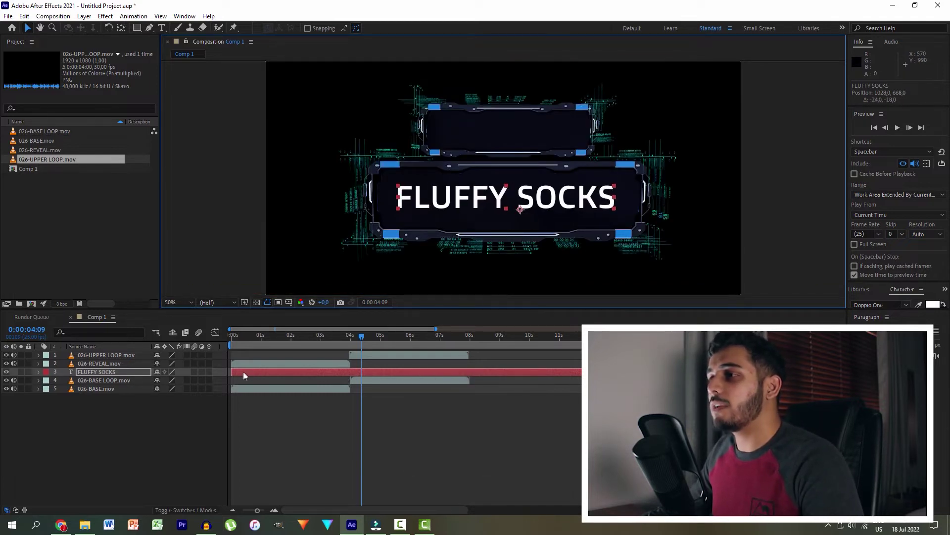
pyautogui.click(114, 373)
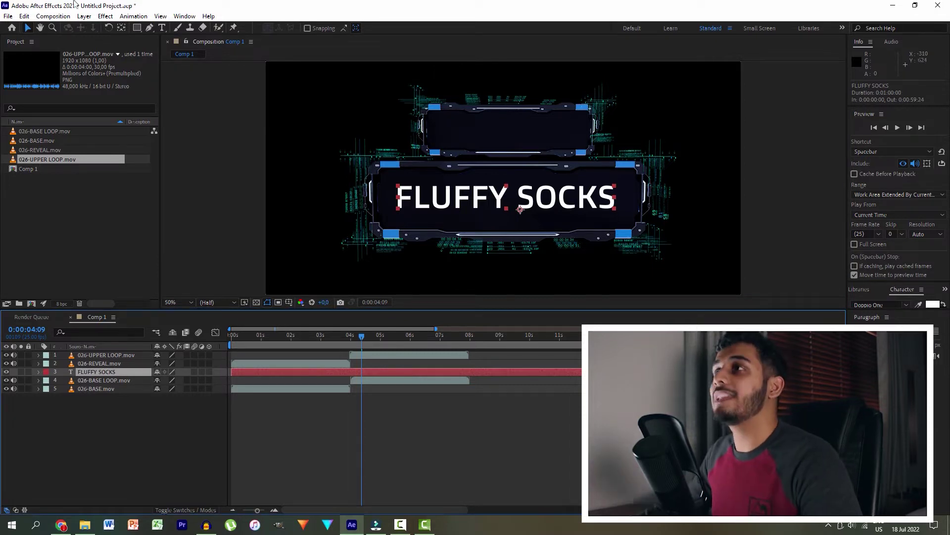
# - Type BLUE FX in capitals in a text box in the small upper frame and centre it
pyautogui.click(161, 28)
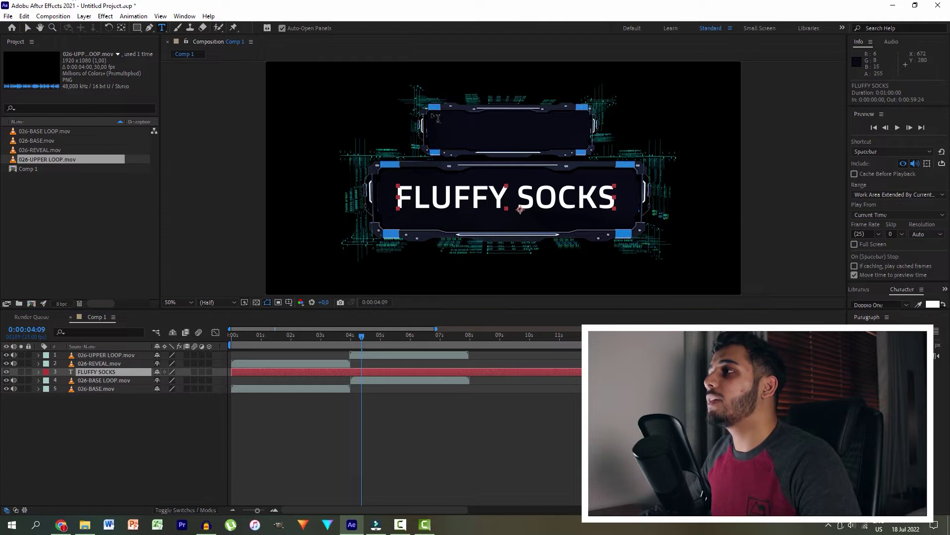
pyautogui.moveTo(431, 113); pyautogui.dragTo(584, 147)
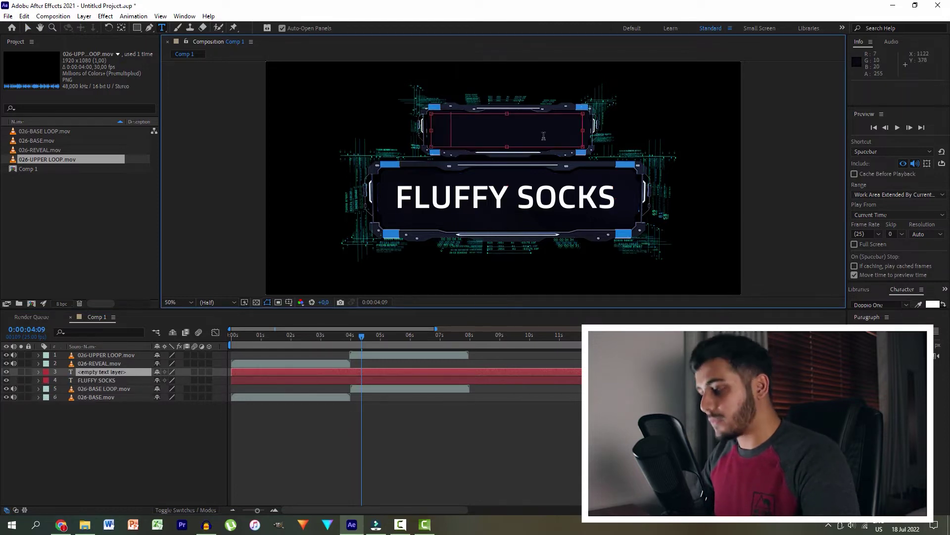
pyautogui.write('b')
pyautogui.press('BackSpace')
pyautogui.press('capslock')
pyautogui.write('B')
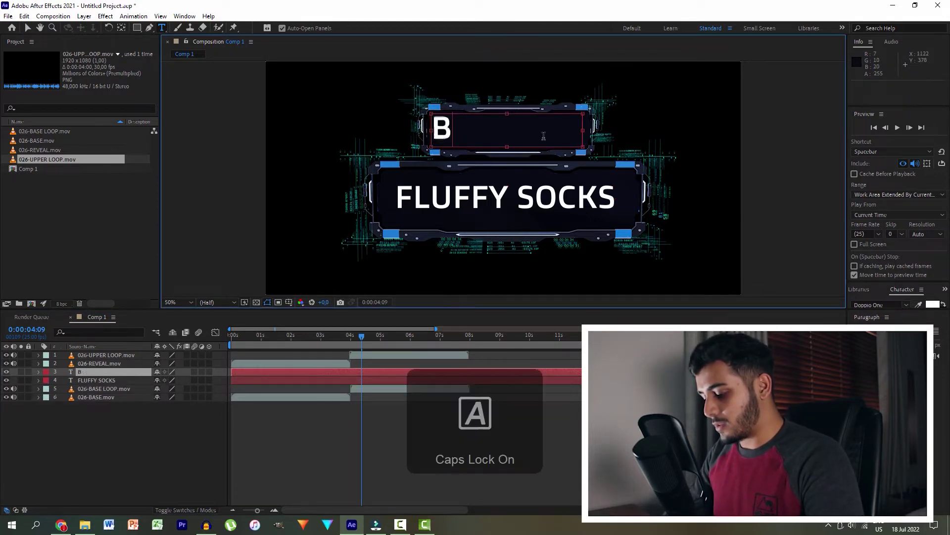
pyautogui.write('LUE FX')
pyautogui.press('capslock')
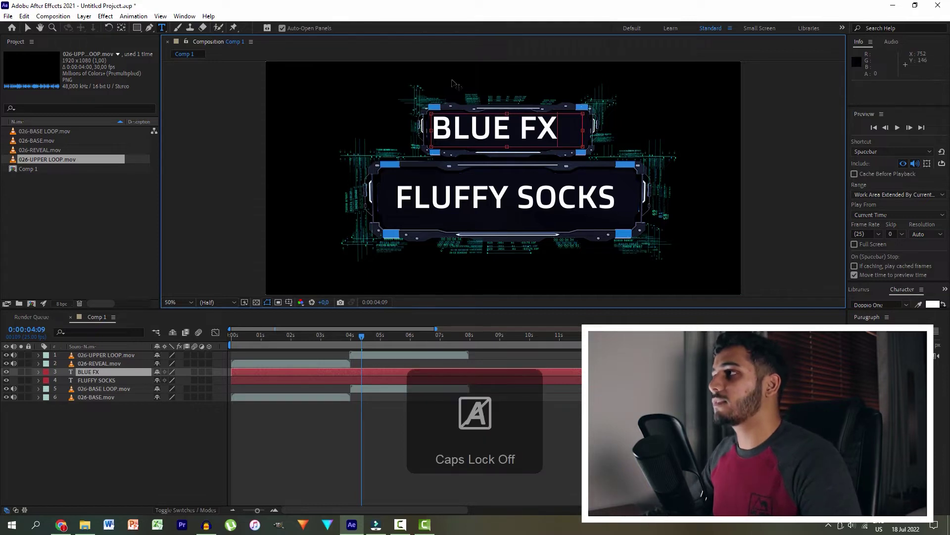
pyautogui.click(27, 28)
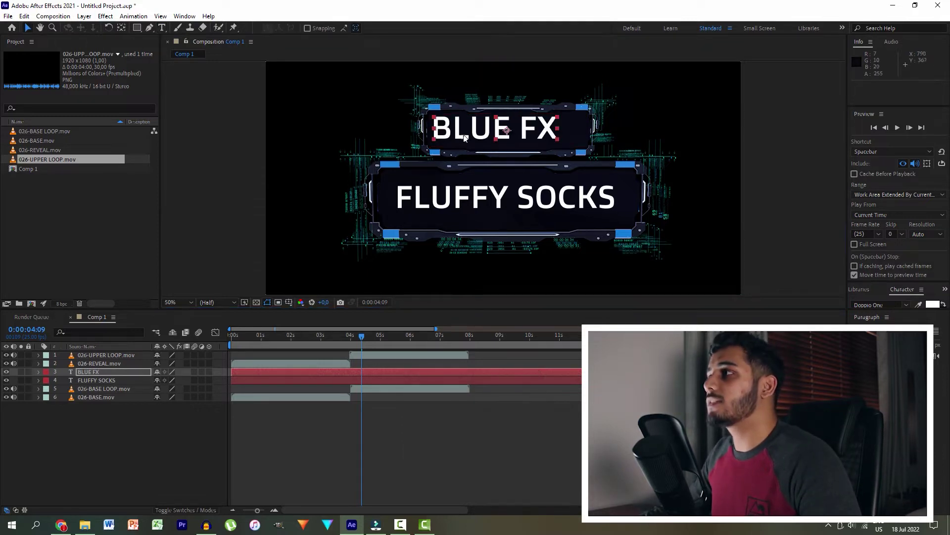
pyautogui.moveTo(504, 134); pyautogui.dragTo(516, 134)
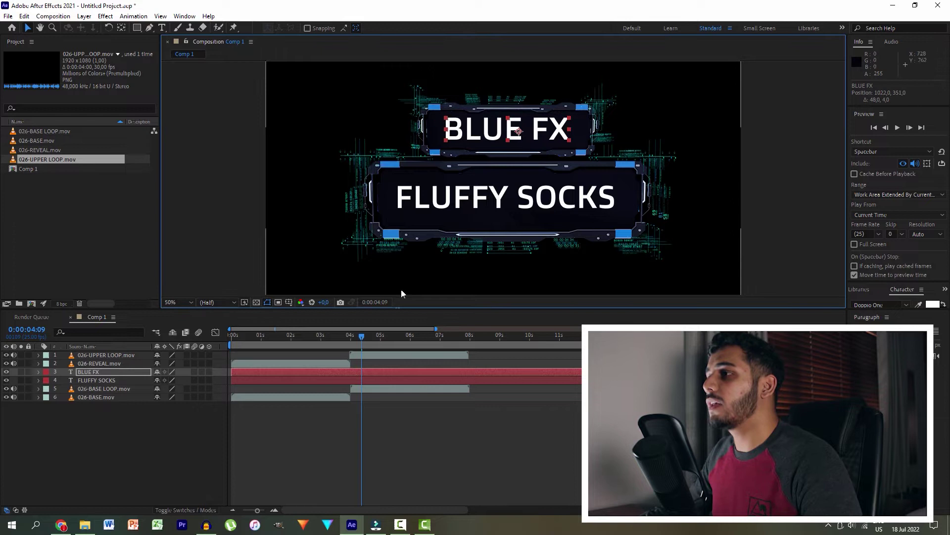
pyautogui.moveTo(333, 337); pyautogui.dragTo(181, 323)
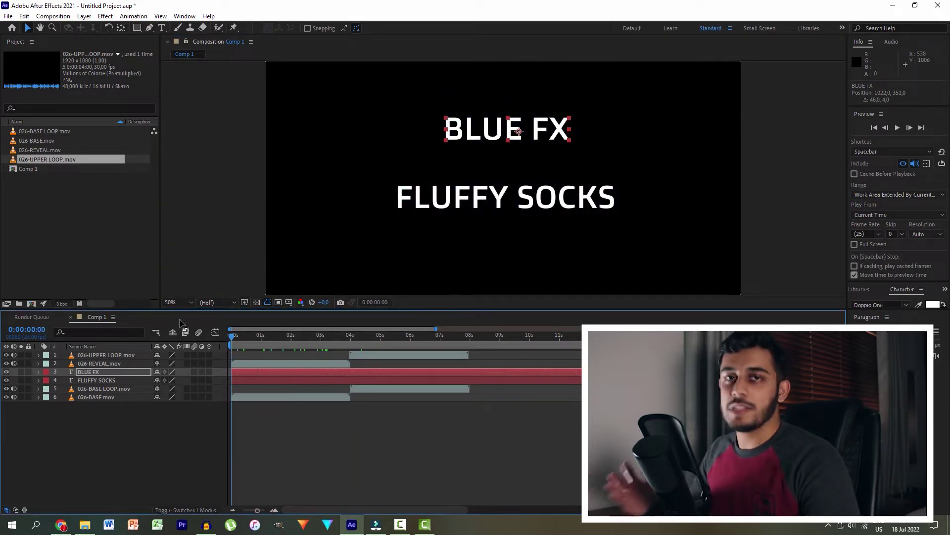
# - Start BLUE FX after the reveal, end both titles with the HUD clips, and preview the intro
pyautogui.press('space')
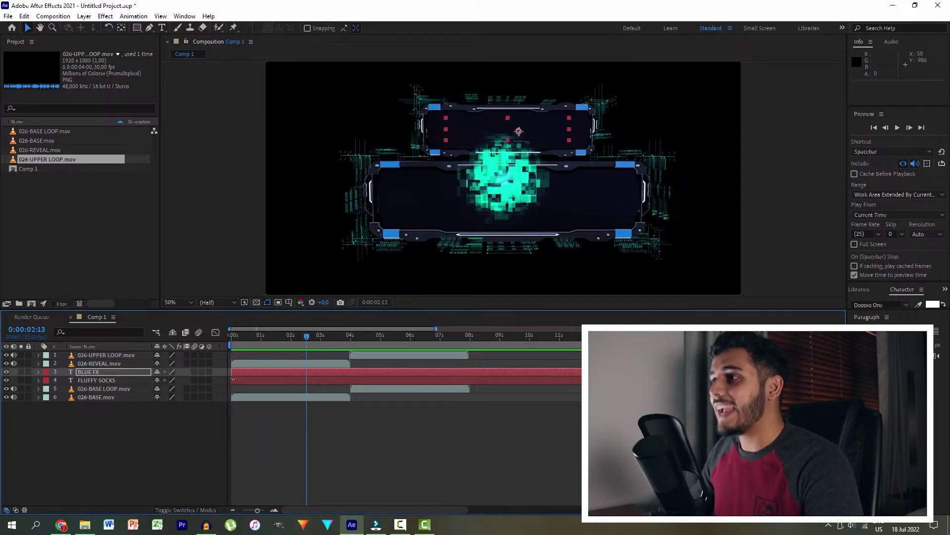
pyautogui.moveTo(232, 372); pyautogui.dragTo(306, 385)
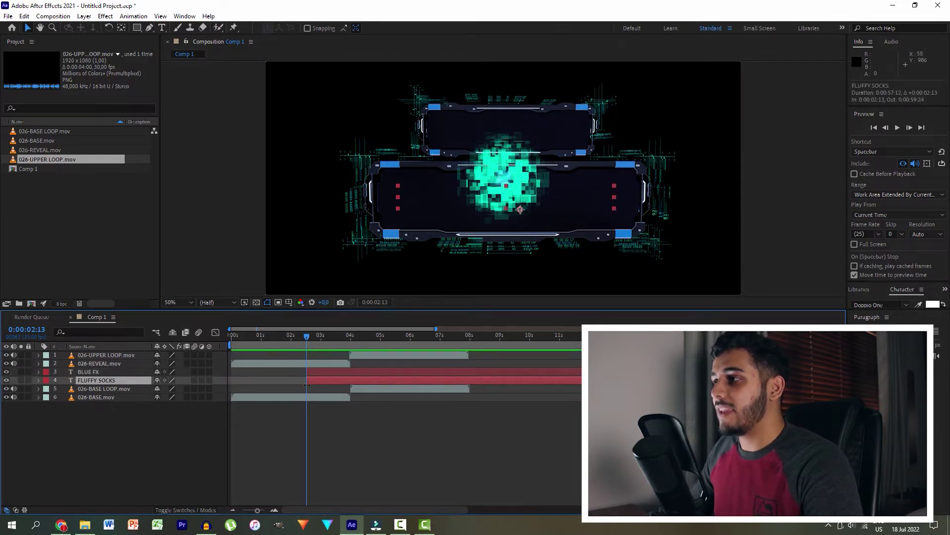
pyautogui.moveTo(584, 373); pyautogui.dragTo(468, 371)
pyautogui.press('-')
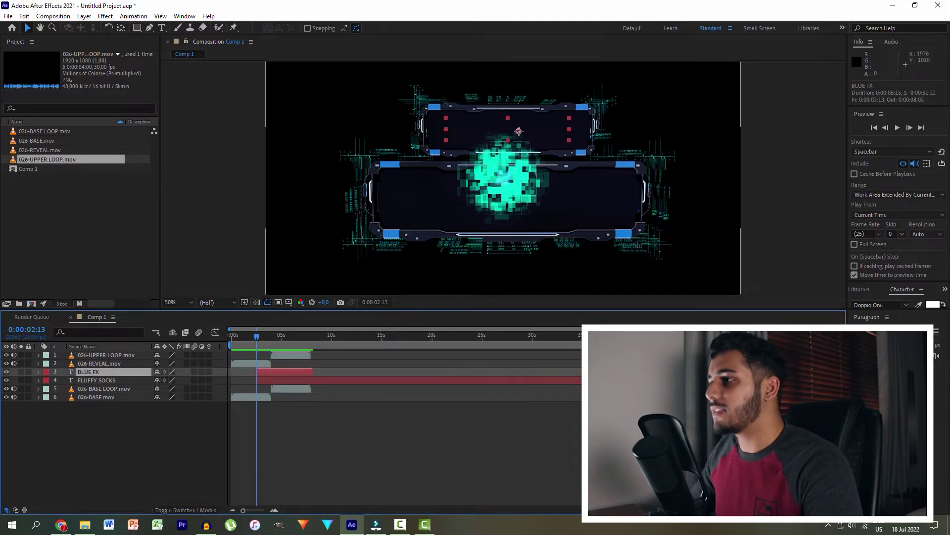
pyautogui.moveTo(619, 380); pyautogui.dragTo(382, 381)
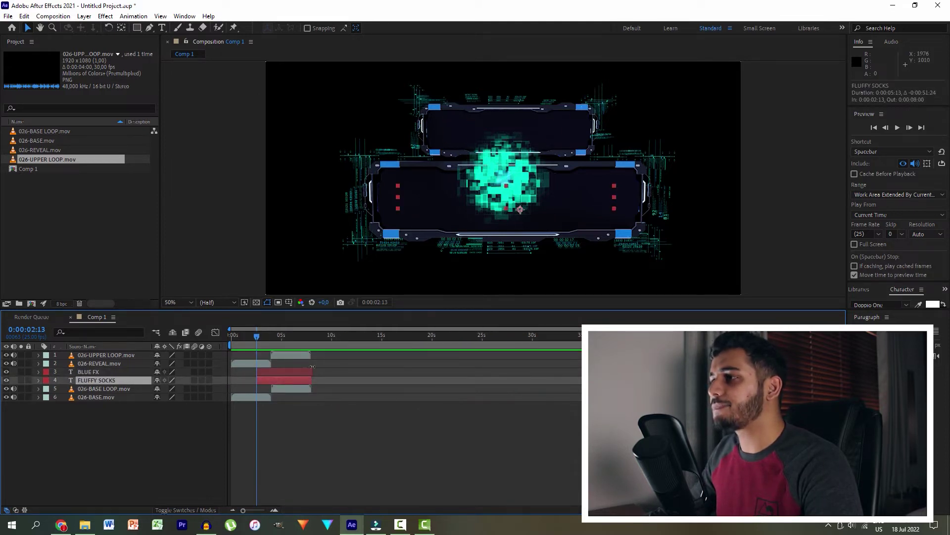
pyautogui.press('Home')
pyautogui.press('space')
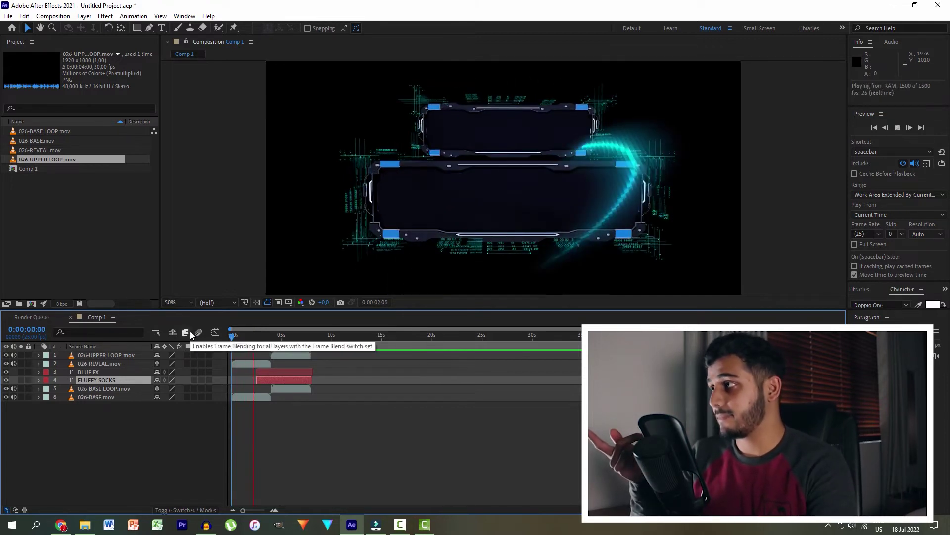
pyautogui.press('space')
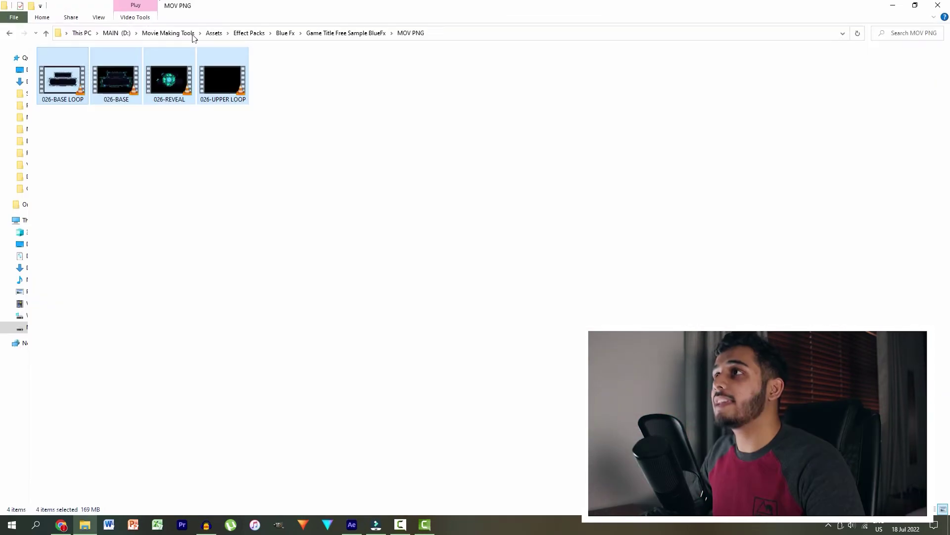
# - Go up to the Game Title Free Sample BlueFx folder in File Explorer
pyautogui.click(327, 34)
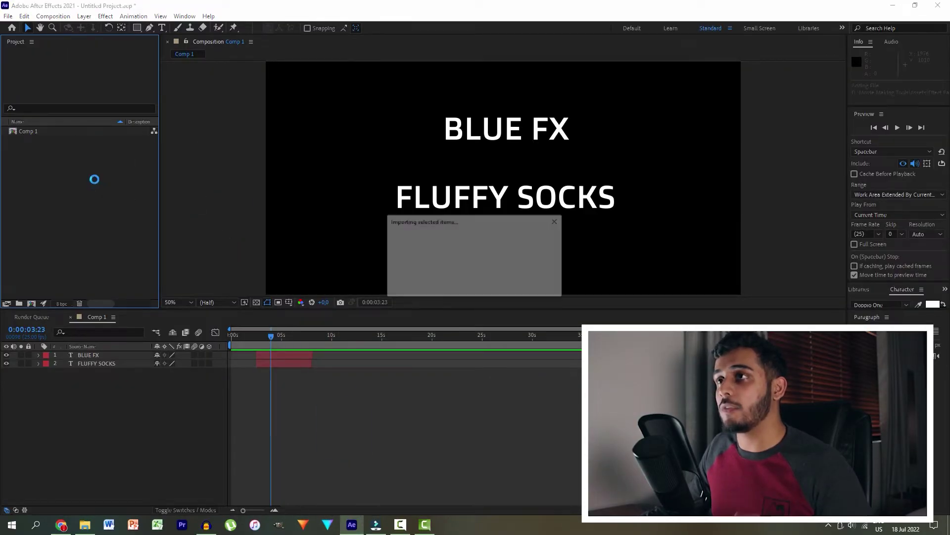
# - Add 002-BASE, BASE LOOP, REVEAL and UPPER LOOP to the comp, starting UPPER LOOP where the reveal ends
pyautogui.click(61, 192)
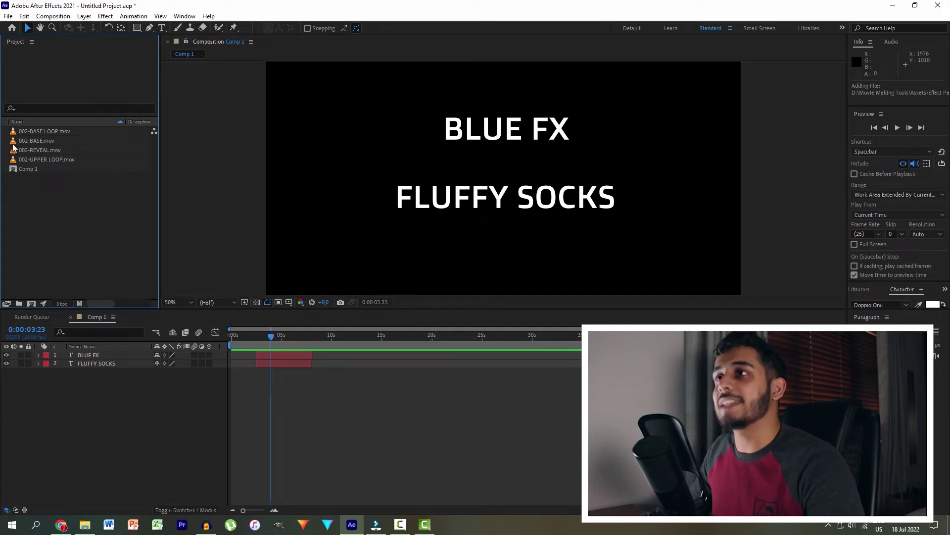
pyautogui.moveTo(37, 141); pyautogui.dragTo(82, 390)
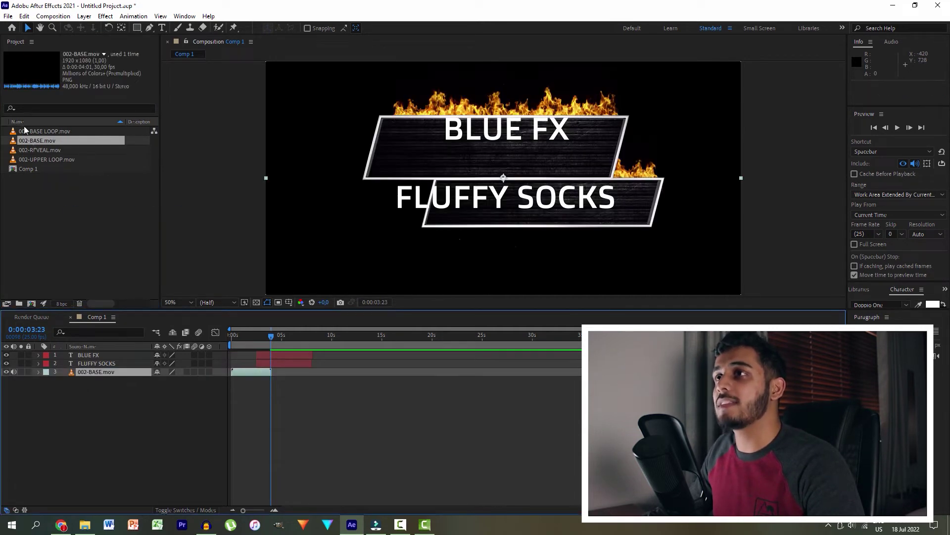
pyautogui.moveTo(16, 134); pyautogui.dragTo(280, 381)
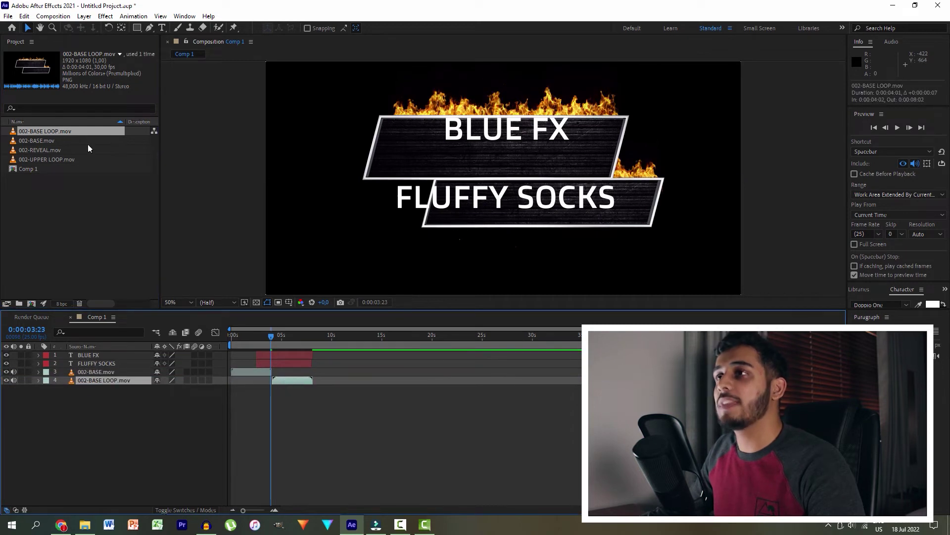
pyautogui.moveTo(31, 150); pyautogui.dragTo(112, 354)
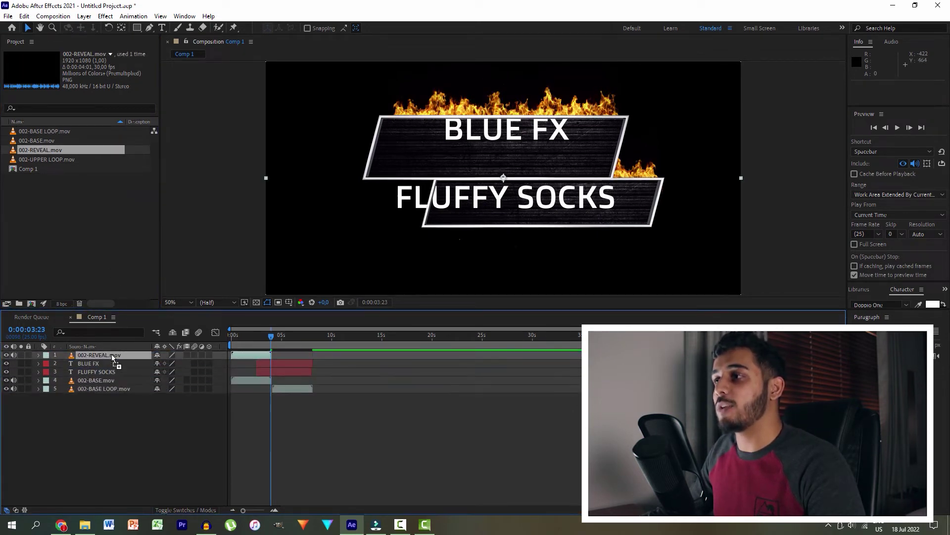
pyautogui.moveTo(35, 159); pyautogui.dragTo(107, 352)
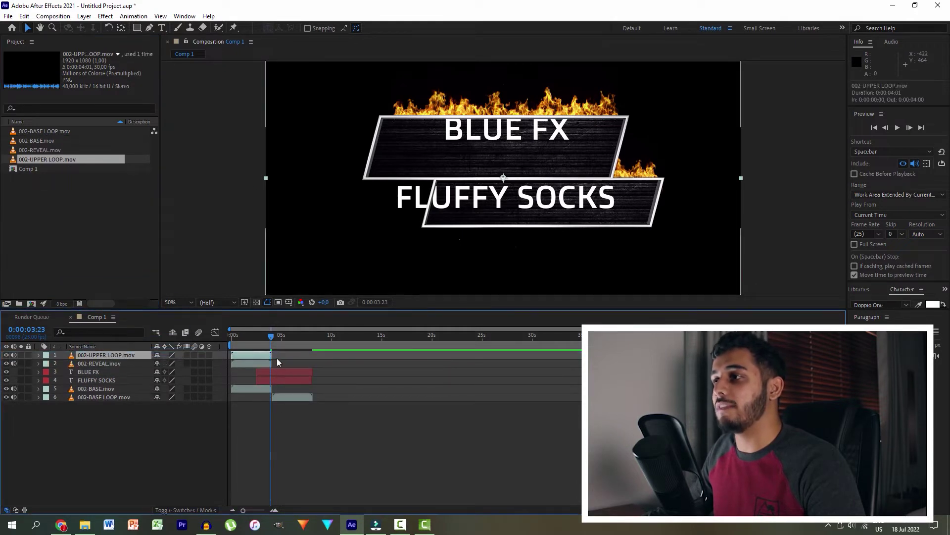
pyautogui.moveTo(282, 357); pyautogui.dragTo(219, 331)
# - Shift BLUE FX earlier and FLUFFY SOCKS about a second later, previewing the flaming title
pyautogui.press('space')
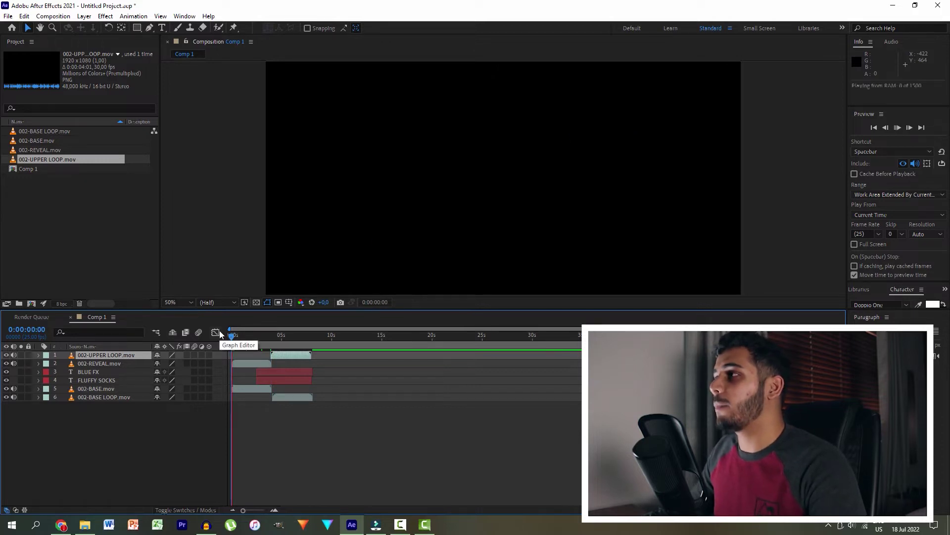
pyautogui.click(261, 371)
pyautogui.moveTo(262, 372); pyautogui.dragTo(245, 378)
pyautogui.press('space')
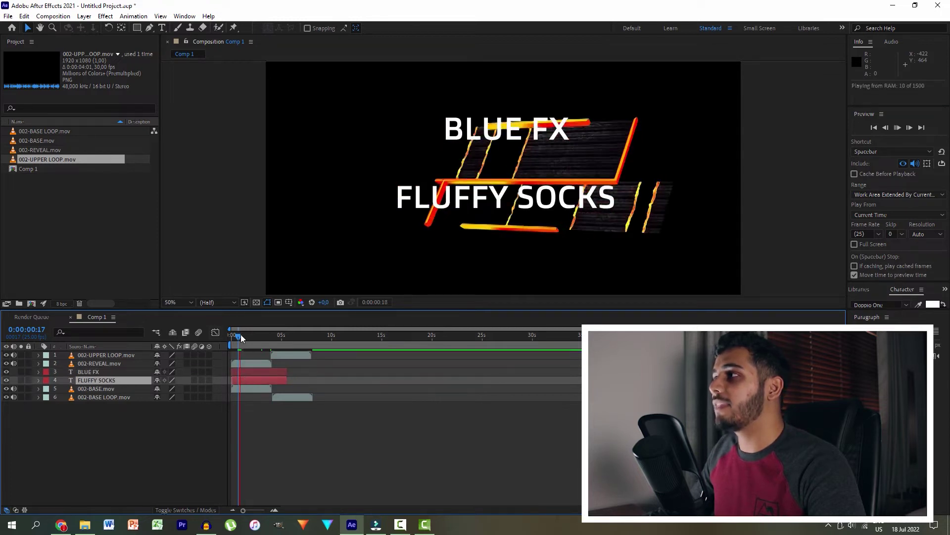
pyautogui.press('space')
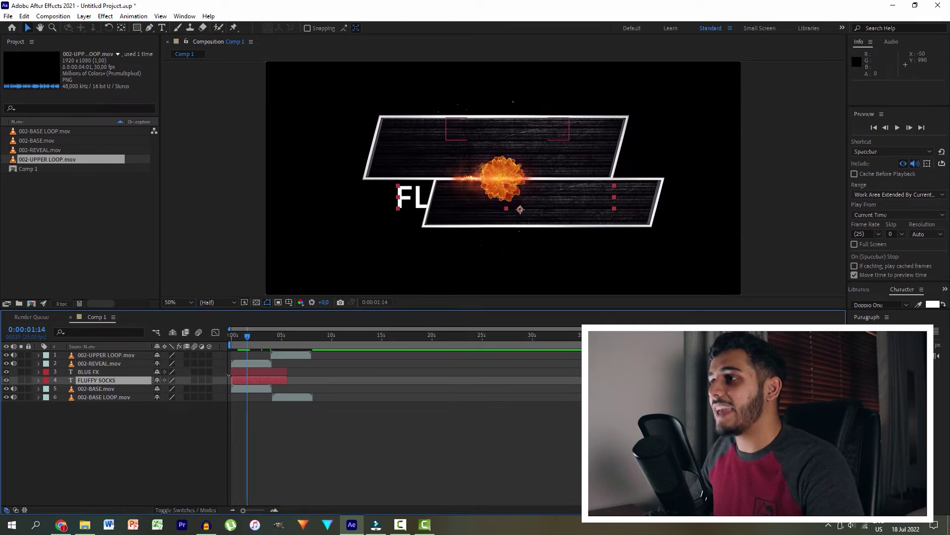
pyautogui.moveTo(230, 379); pyautogui.dragTo(248, 374)
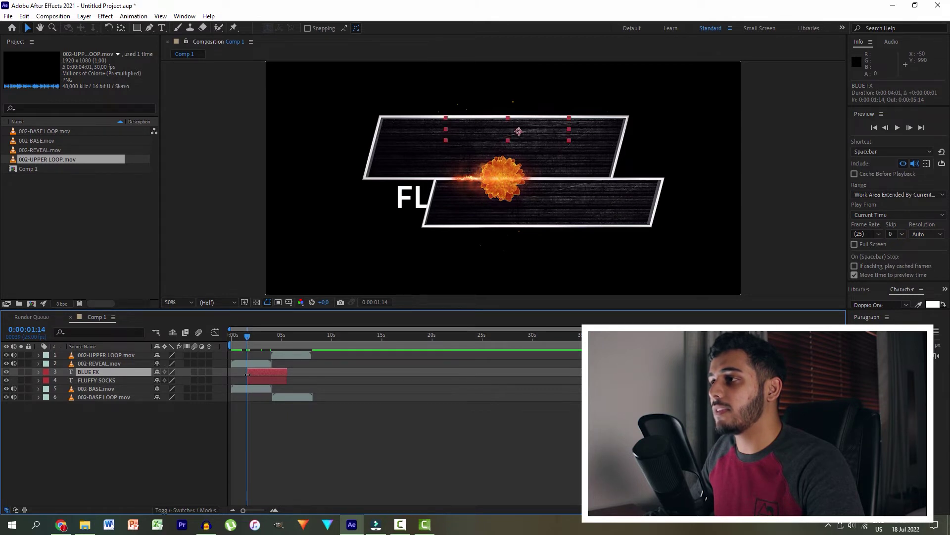
pyautogui.press('space')
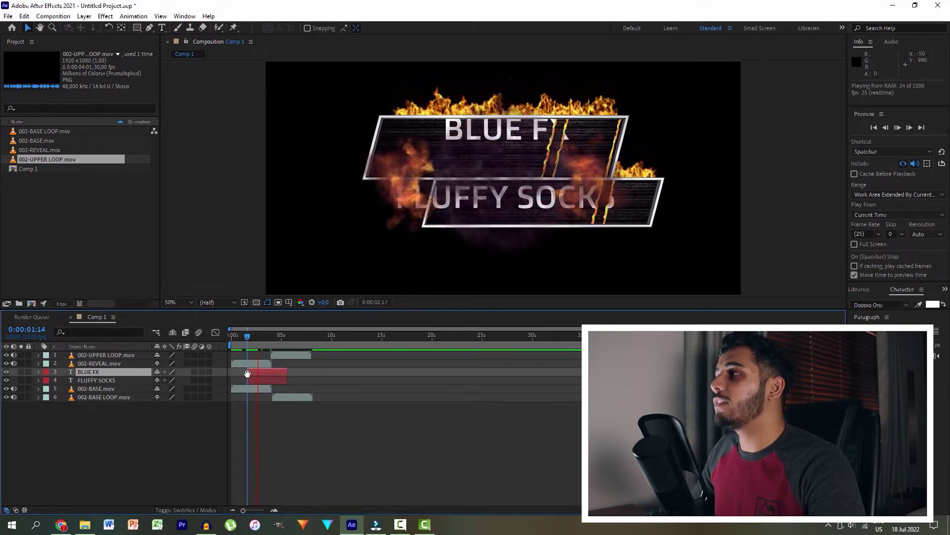
pyautogui.press('space')
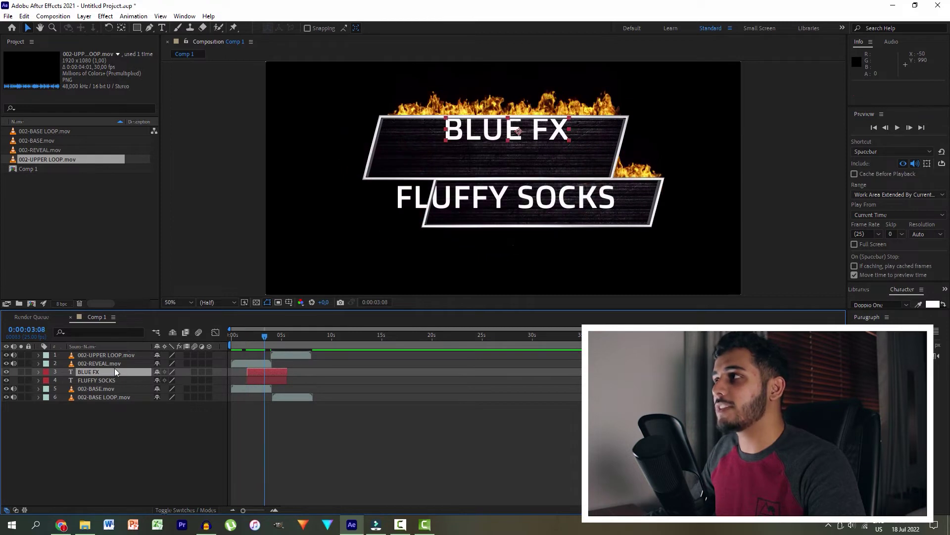
# - Reposition both titles, scale FLUFFY SOCKS to 85%, and preview from the start
pyautogui.moveTo(518, 131); pyautogui.dragTo(504, 148)
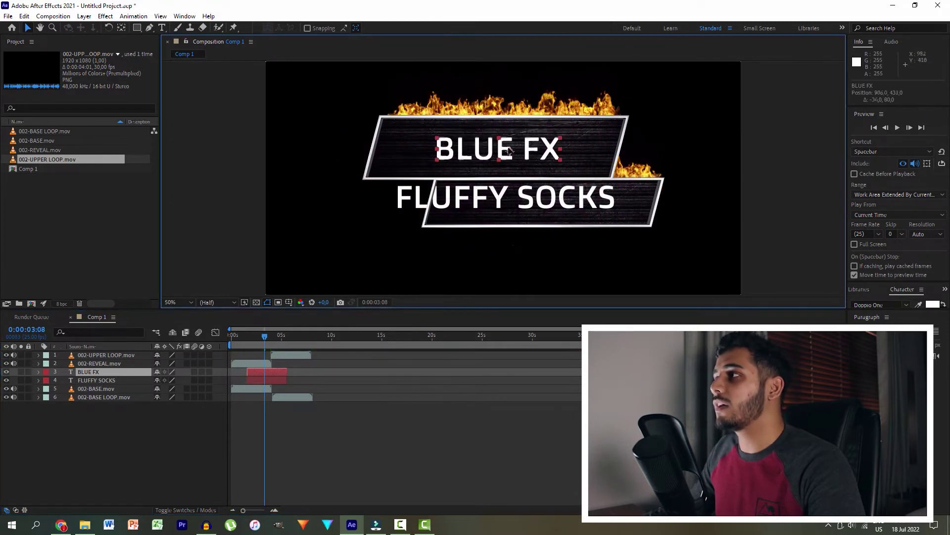
pyautogui.click(99, 381)
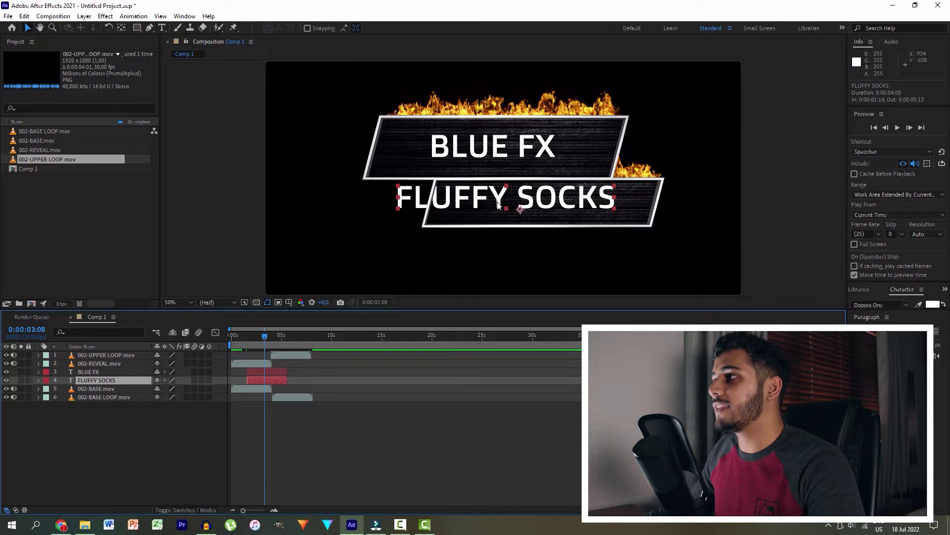
pyautogui.moveTo(498, 205); pyautogui.dragTo(532, 207)
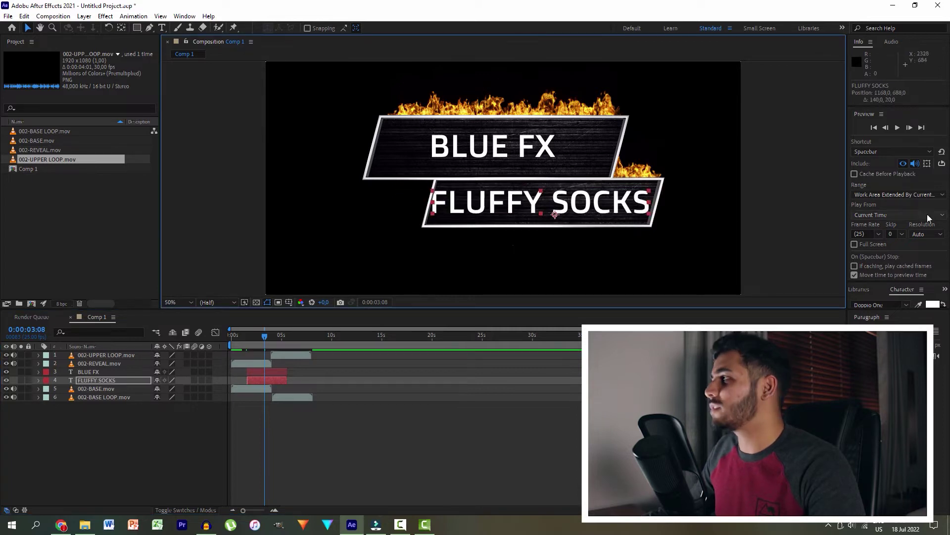
pyautogui.press('s')
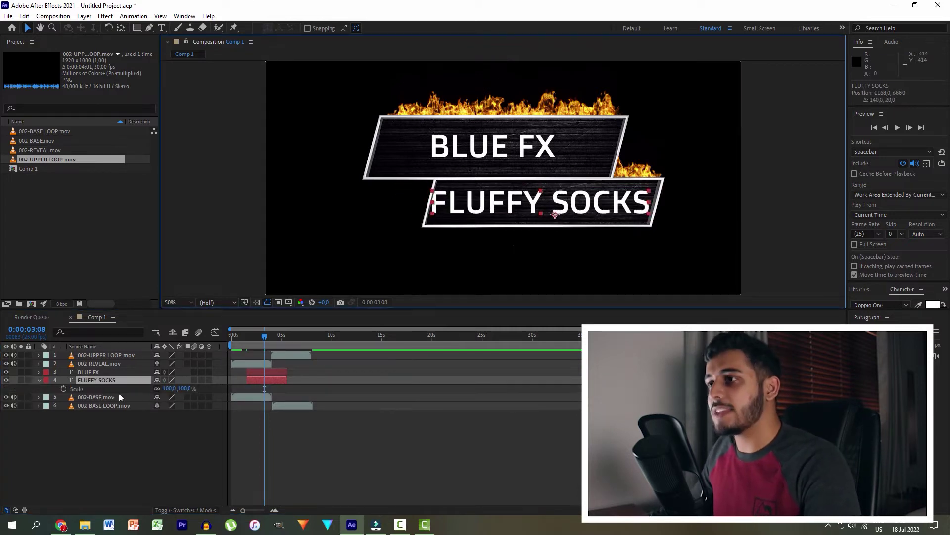
pyautogui.moveTo(169, 389); pyautogui.dragTo(158, 387)
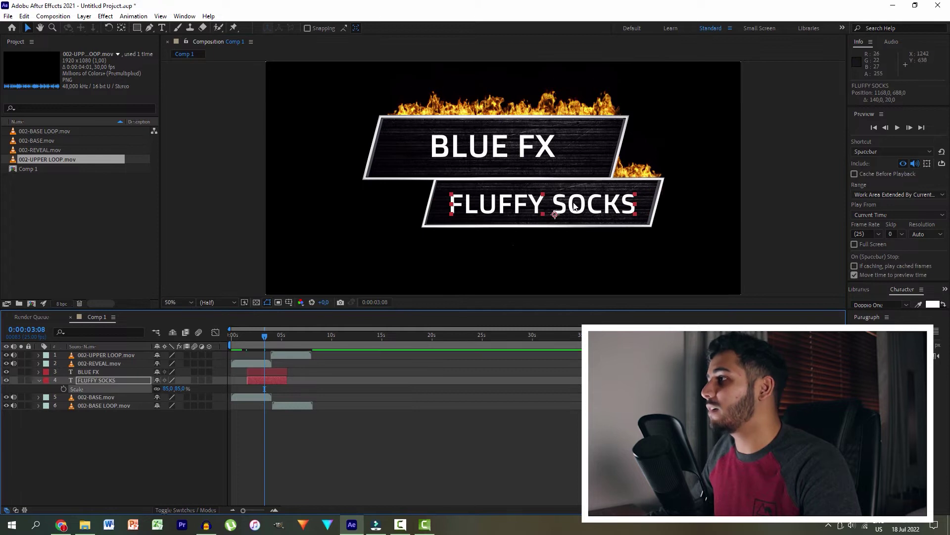
pyautogui.moveTo(548, 226); pyautogui.dragTo(547, 224)
pyautogui.press('Home')
pyautogui.press('space')
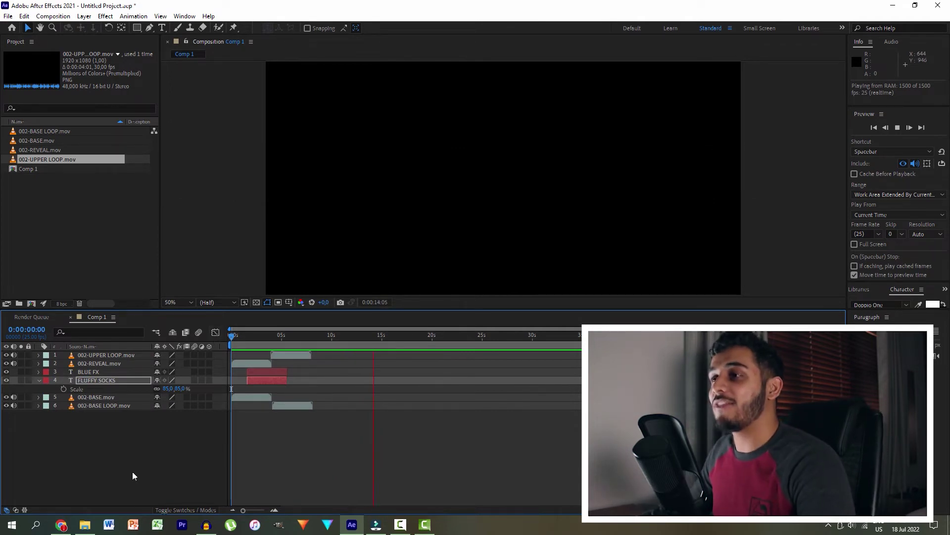
# - Delete every layer from the comp and remove the imported clips from the project
pyautogui.moveTo(132, 472); pyautogui.dragTo(97, 351)
pyautogui.press('Delete')
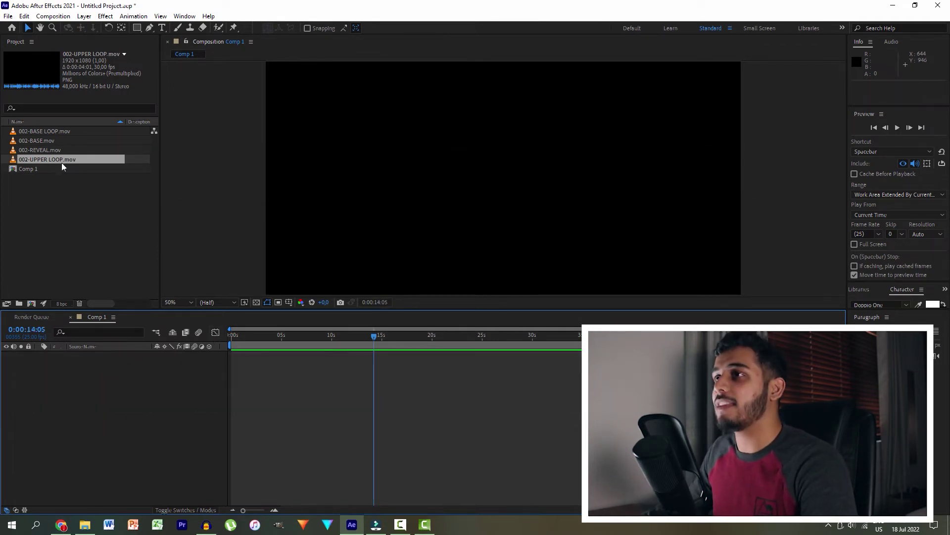
pyautogui.moveTo(39, 195); pyautogui.dragTo(25, 139)
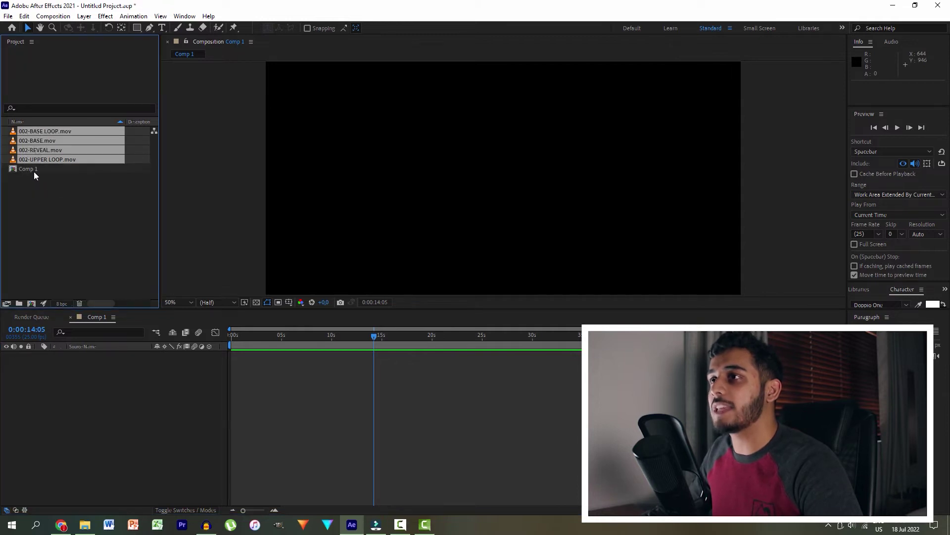
pyautogui.press('Delete')
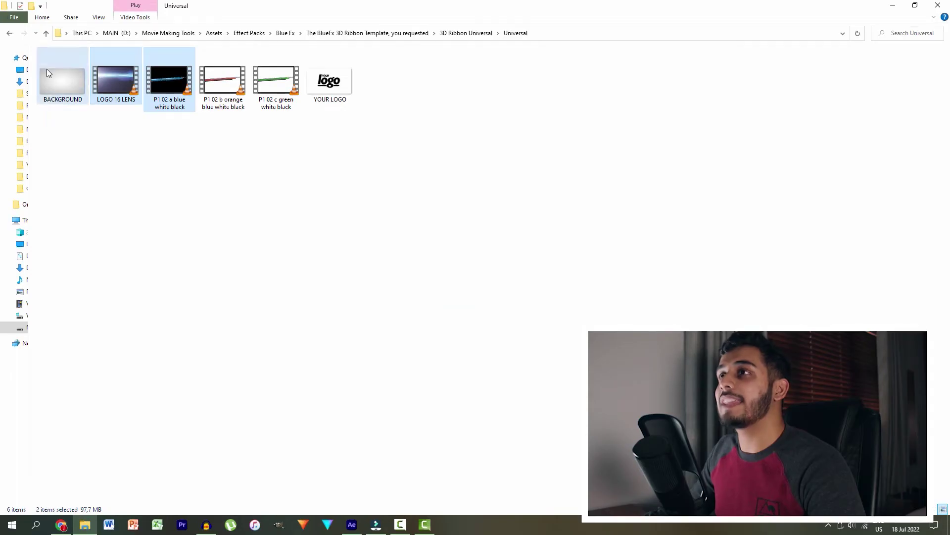
# - Drag BACKGROUND.jpg, LOGO 16 LENS.mov and P1 02 a blue white black.mov into the Project panel
pyautogui.moveTo(62, 93); pyautogui.dragTo(257, 271)
pyautogui.moveTo(152, 174); pyautogui.dragTo(65, 161)
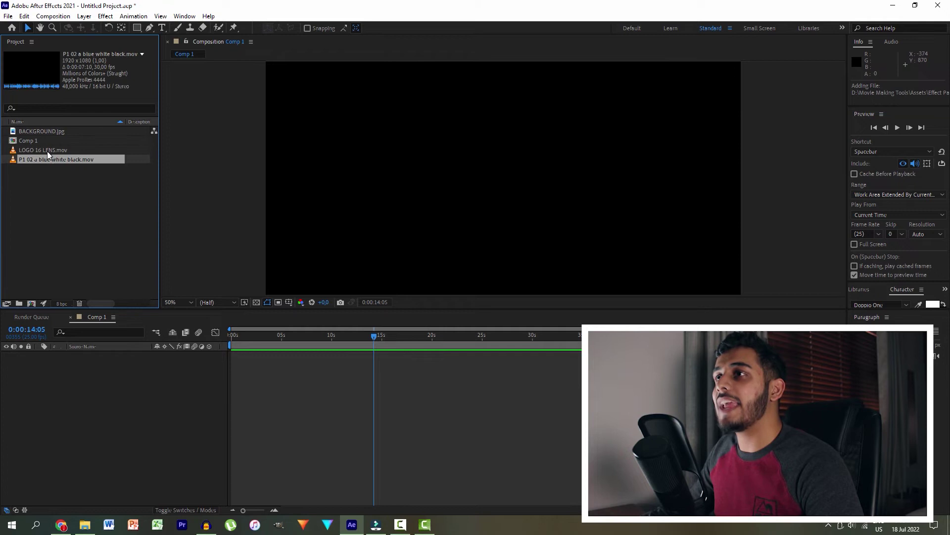
# - Layer P1 02 a blue white black.mov over BACKGROUND.jpg in Comp 1 and scrub the ribbon animation
pyautogui.click(47, 150)
pyautogui.moveTo(49, 157); pyautogui.dragTo(89, 435)
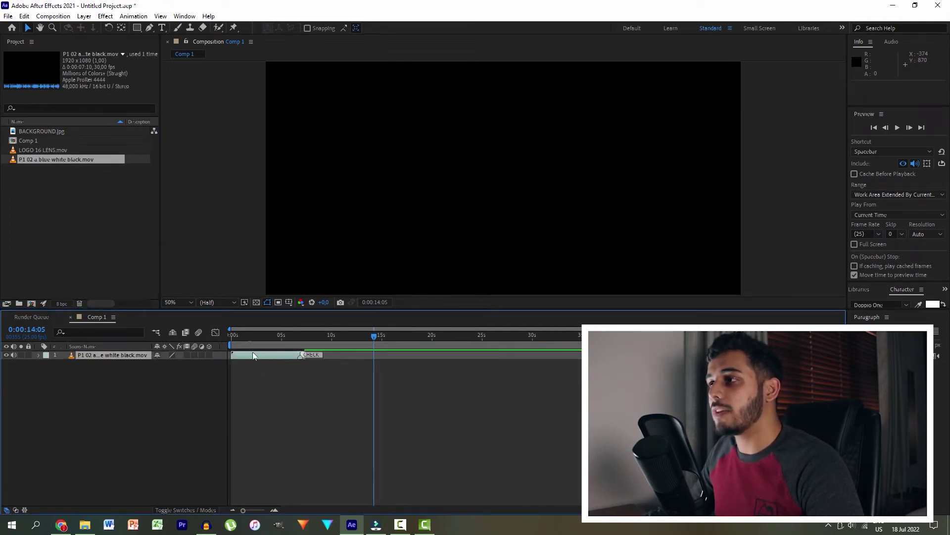
pyautogui.press('Home')
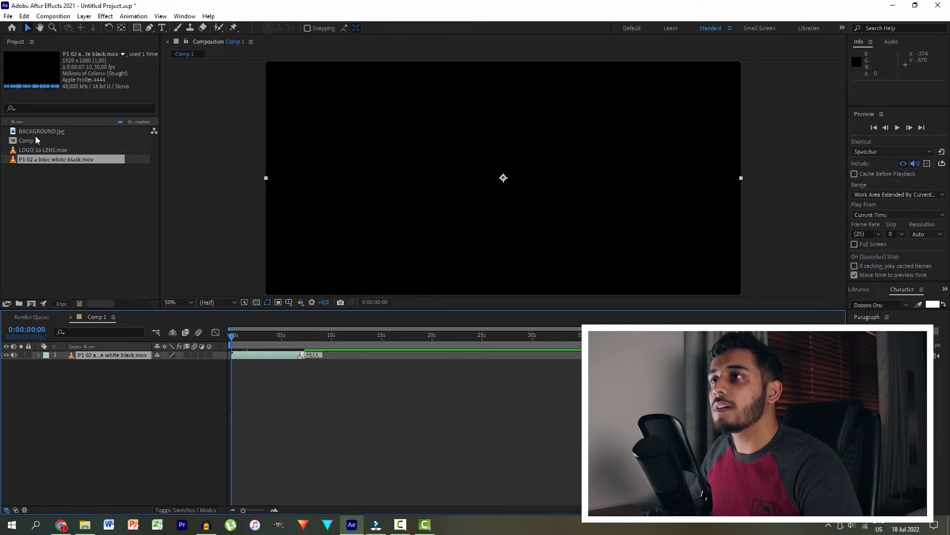
pyautogui.moveTo(40, 131); pyautogui.dragTo(198, 371)
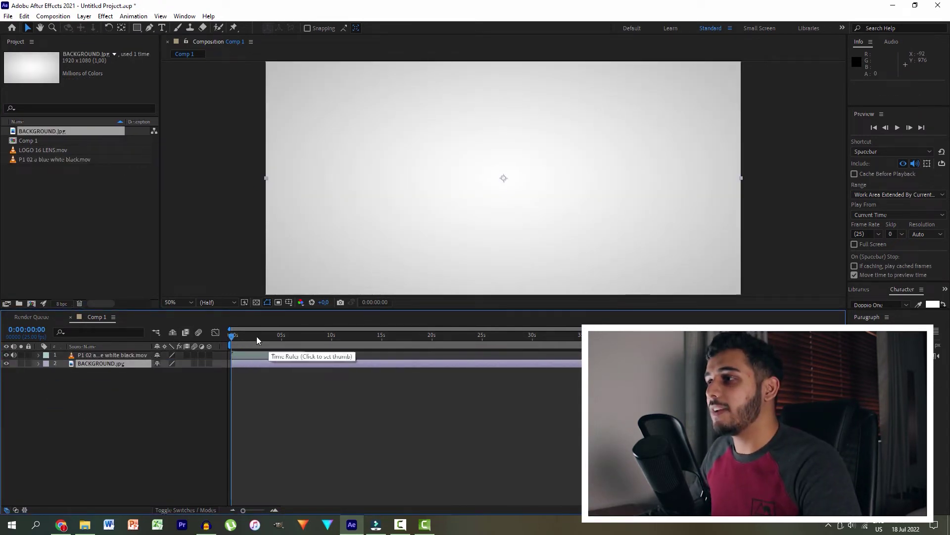
pyautogui.moveTo(256, 337); pyautogui.dragTo(189, 328)
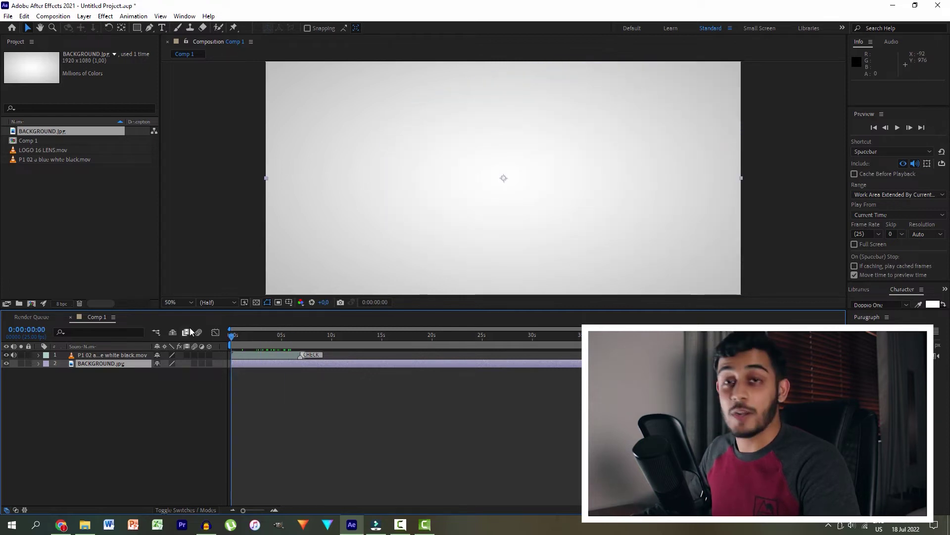
pyautogui.hotkey('alt', 'Tab')
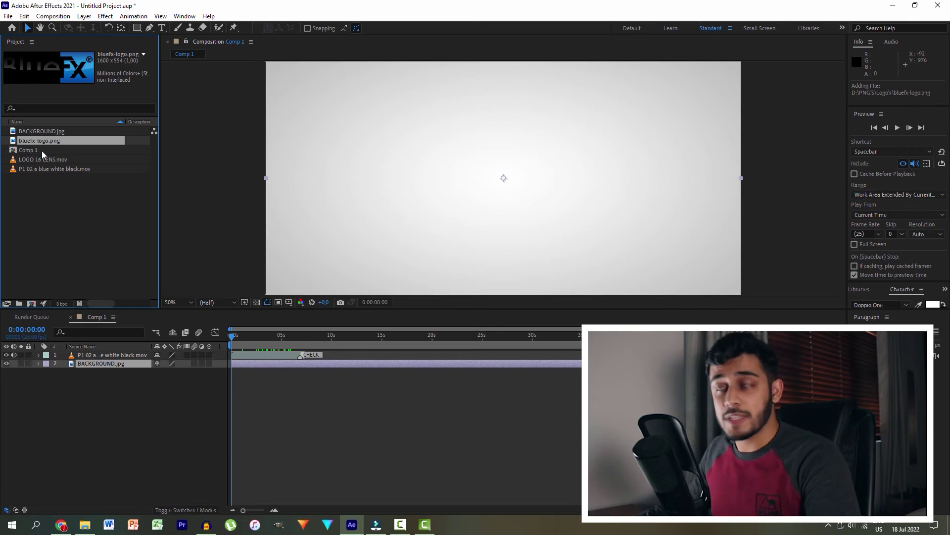
# - Add bluefx-logo.png as a layer near 2:15 and place it directly above BACKGROUND.jpg
pyautogui.moveTo(234, 338); pyautogui.dragTo(261, 338)
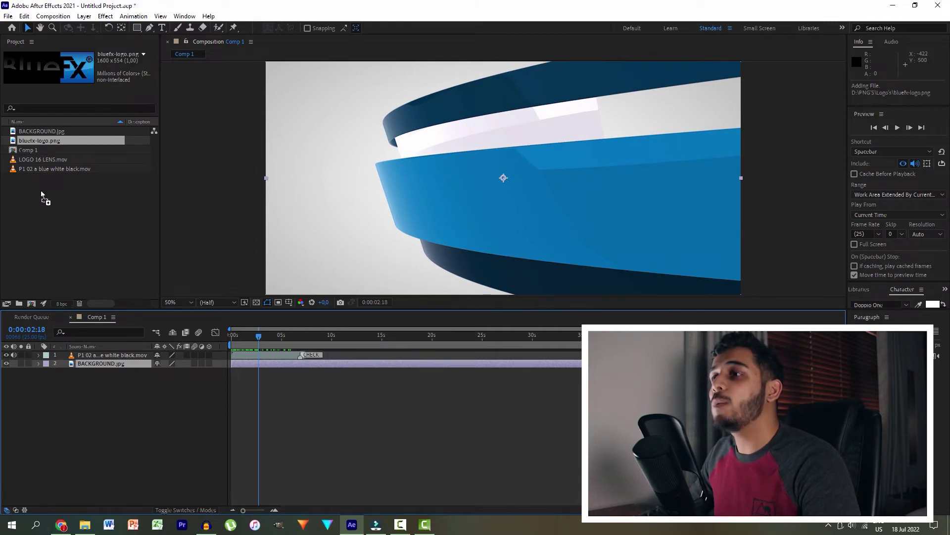
pyautogui.moveTo(42, 195); pyautogui.dragTo(216, 399)
pyautogui.moveTo(257, 373); pyautogui.dragTo(270, 369)
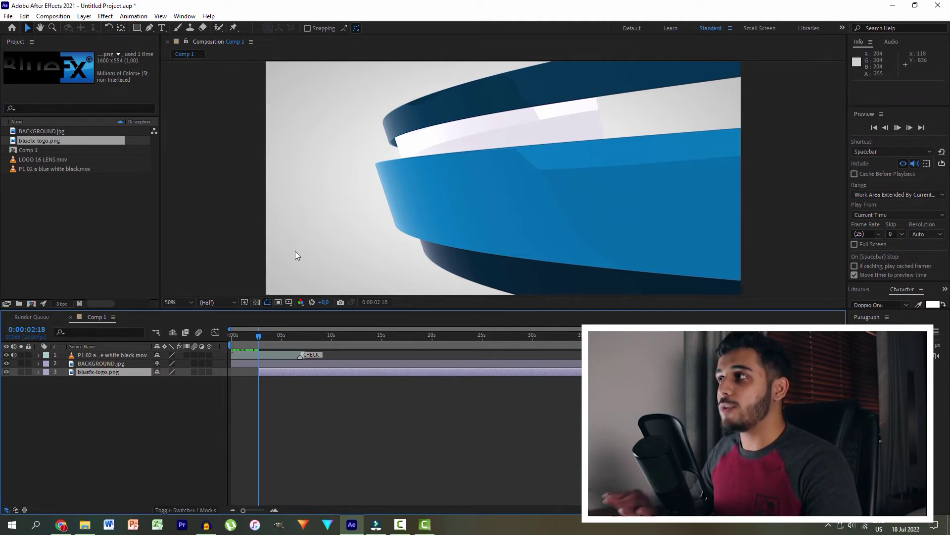
pyautogui.press('space')
pyautogui.press('space')
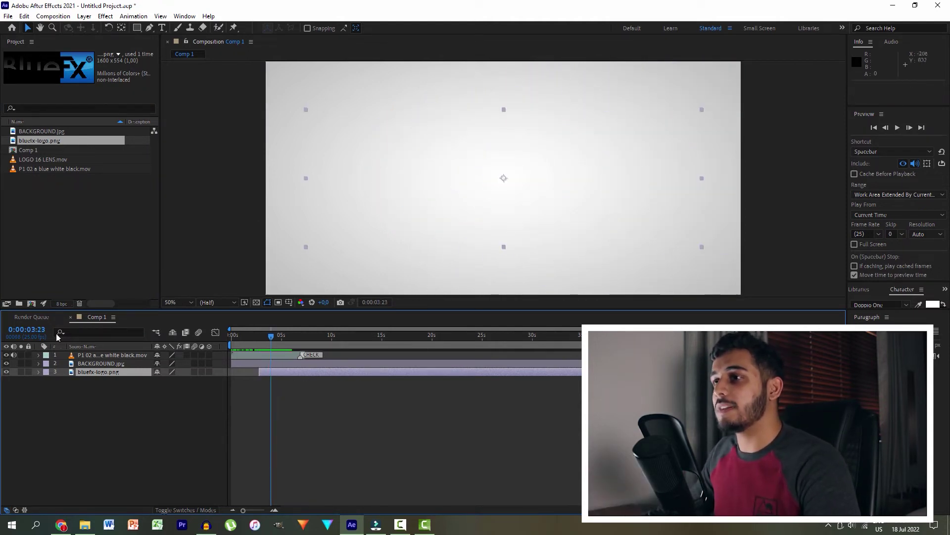
pyautogui.moveTo(89, 370); pyautogui.dragTo(88, 361)
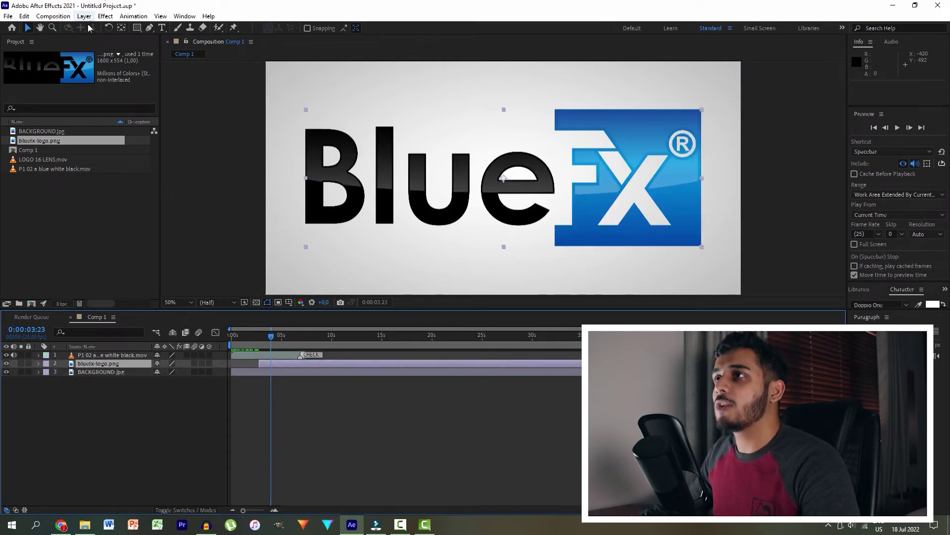
pyautogui.moveTo(276, 337); pyautogui.dragTo(263, 339)
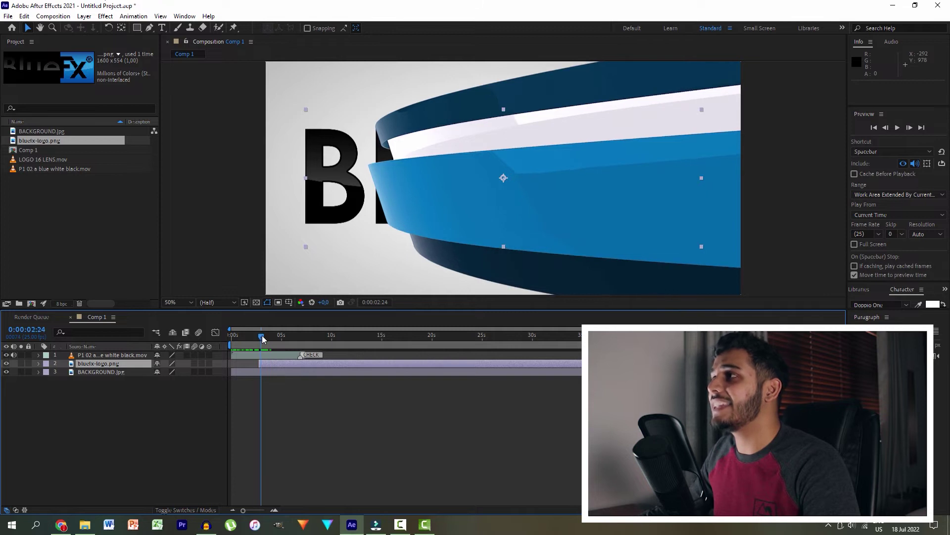
pyautogui.press('s')
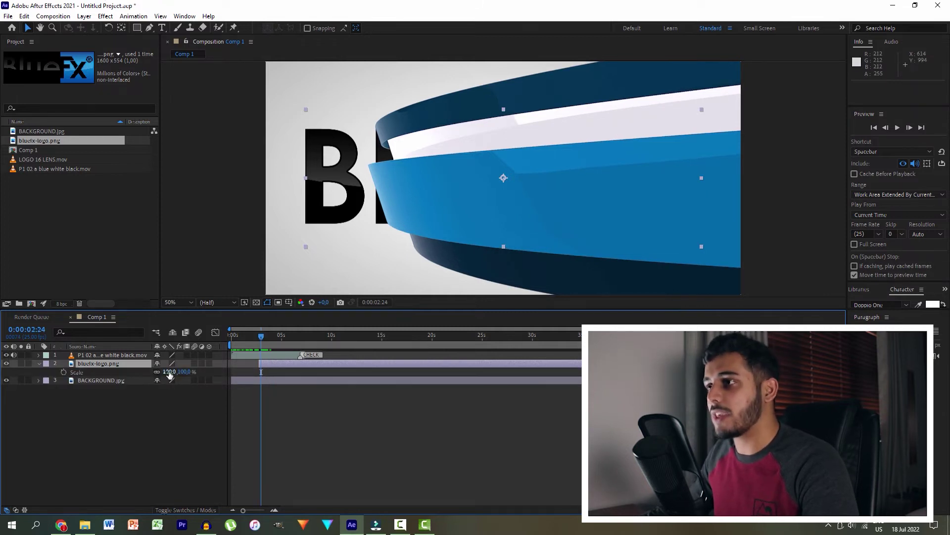
pyautogui.moveTo(170, 373); pyautogui.dragTo(148, 375)
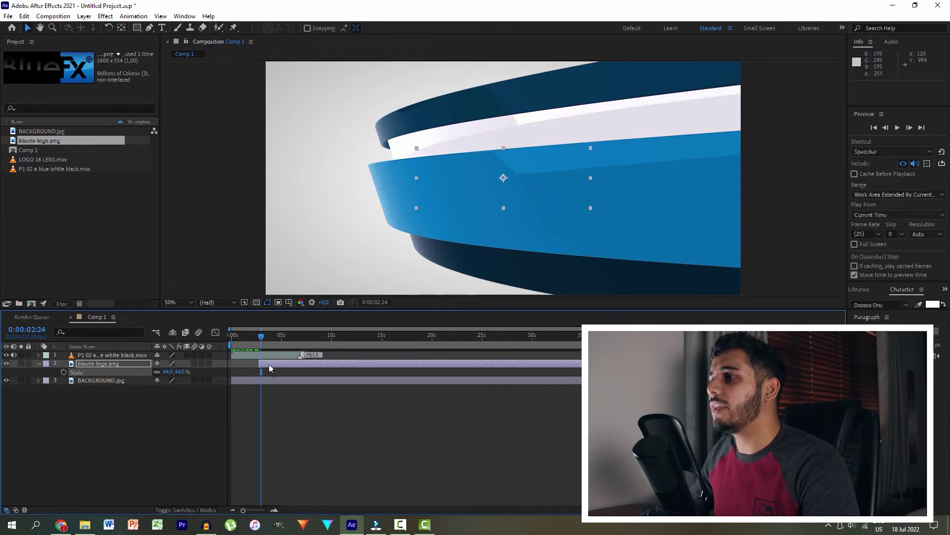
pyautogui.moveTo(262, 338); pyautogui.dragTo(194, 335)
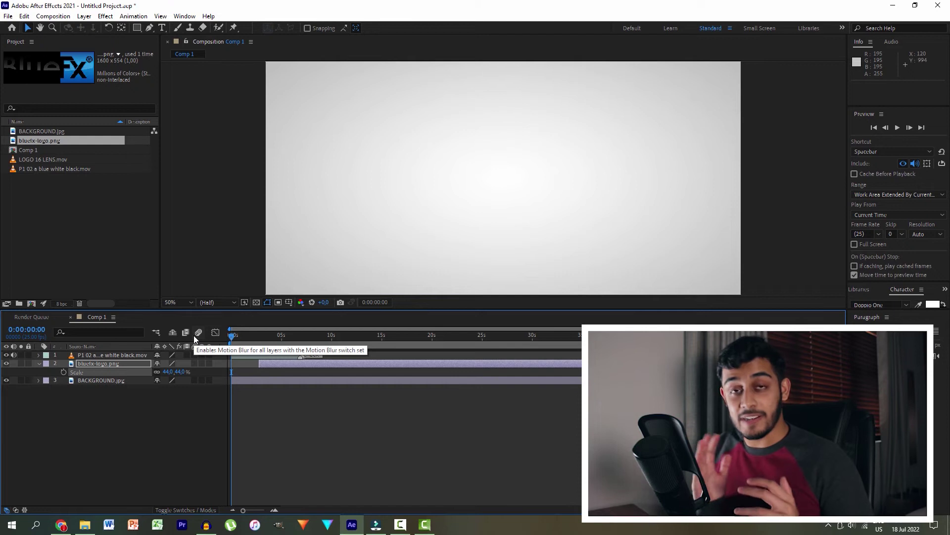
pyautogui.press('space')
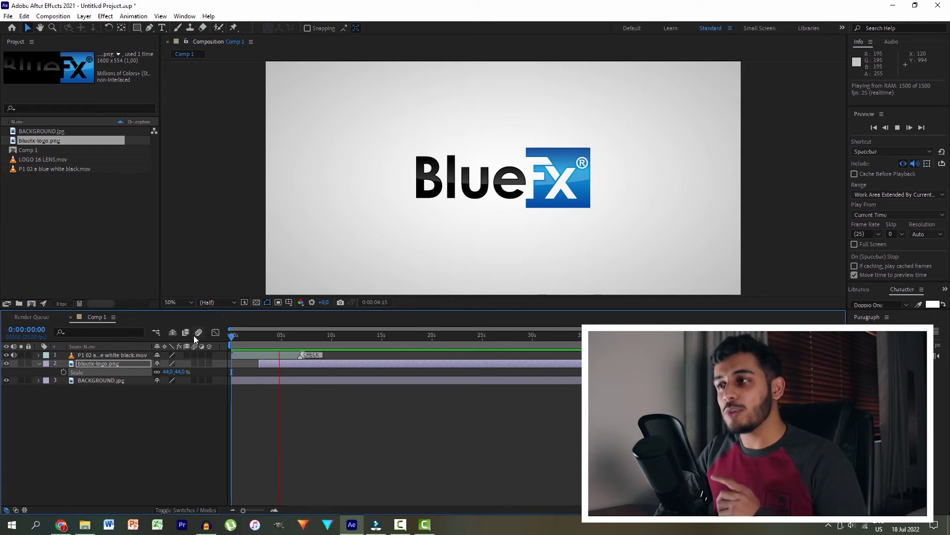
pyautogui.press('space')
pyautogui.moveTo(245, 336); pyautogui.dragTo(230, 337)
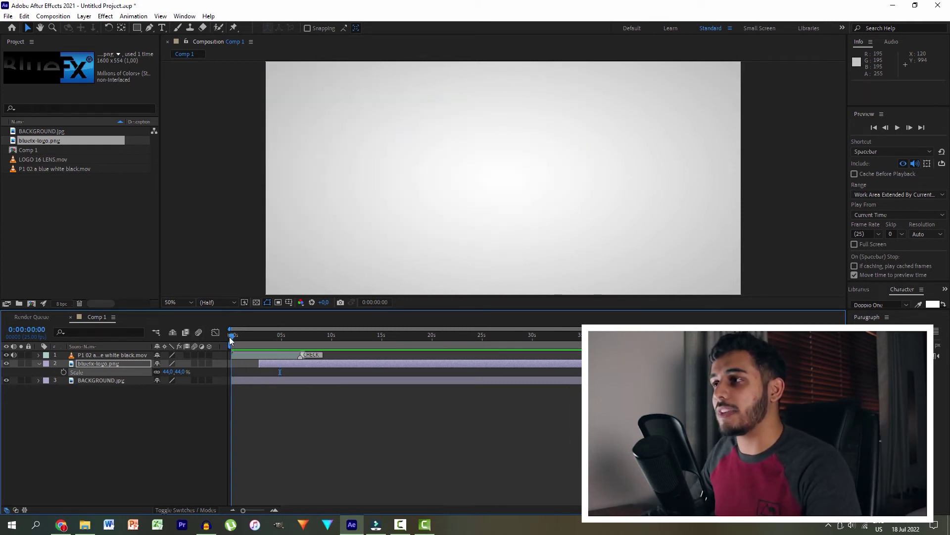
pyautogui.press('space')
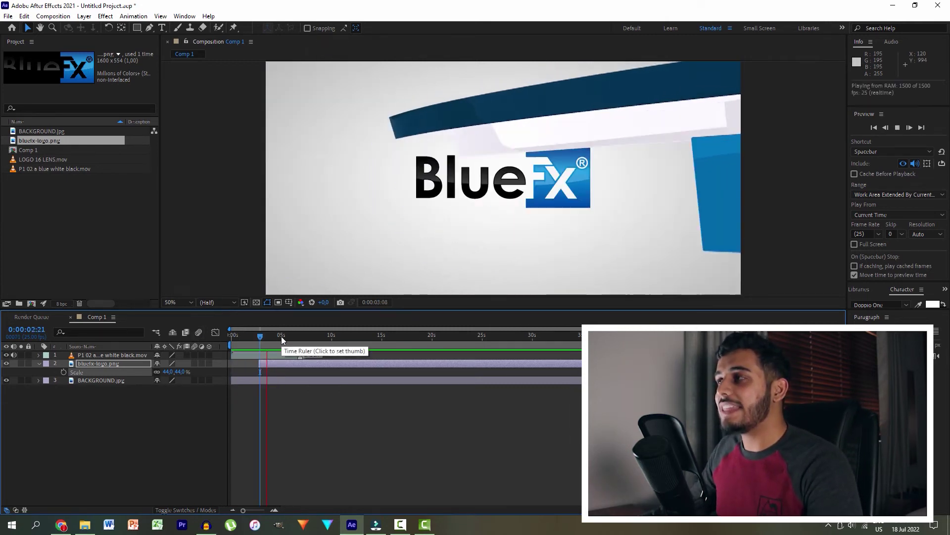
pyautogui.press('space')
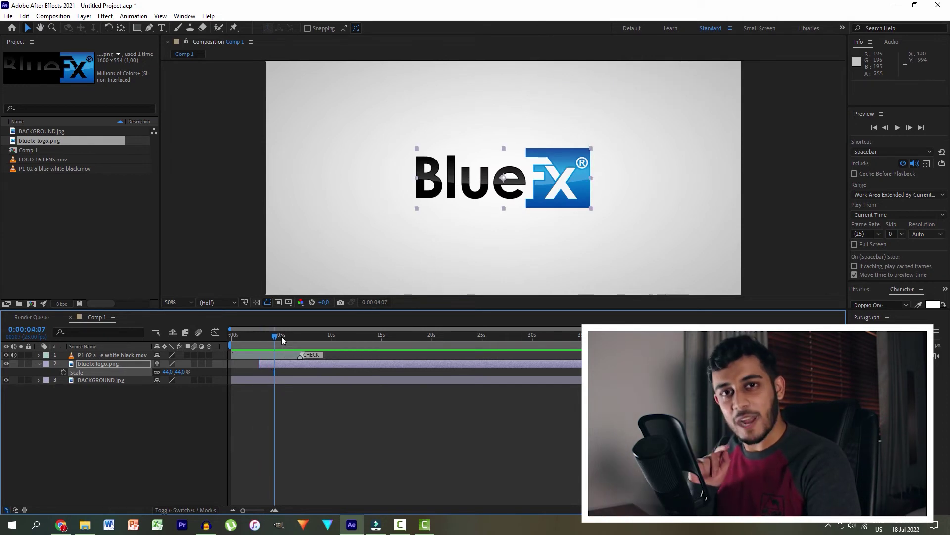
# - Create a 'Subscribe below' text box under the logo and shrink it to fit one line
pyautogui.click(161, 28)
pyautogui.moveTo(409, 222); pyautogui.dragTo(625, 278)
pyautogui.write('Subscrib')
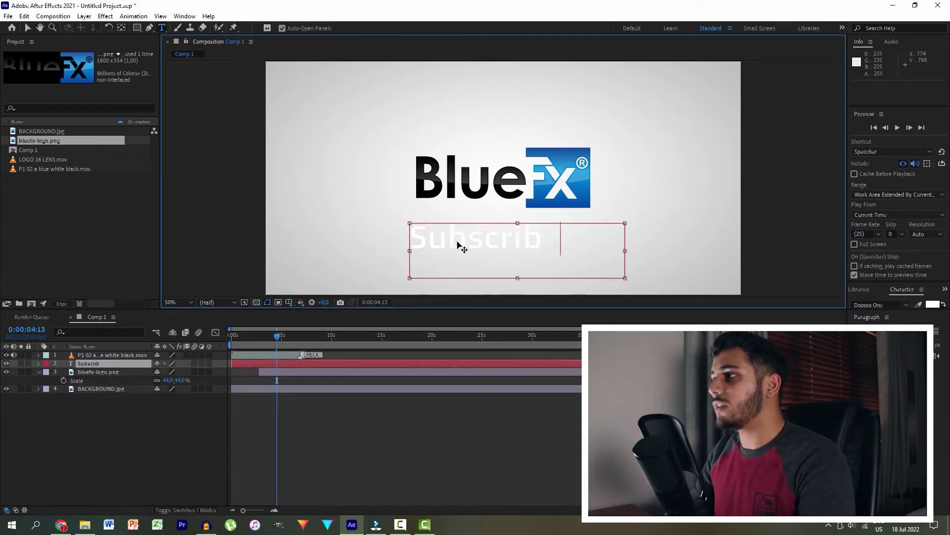
pyautogui.write('e belo')
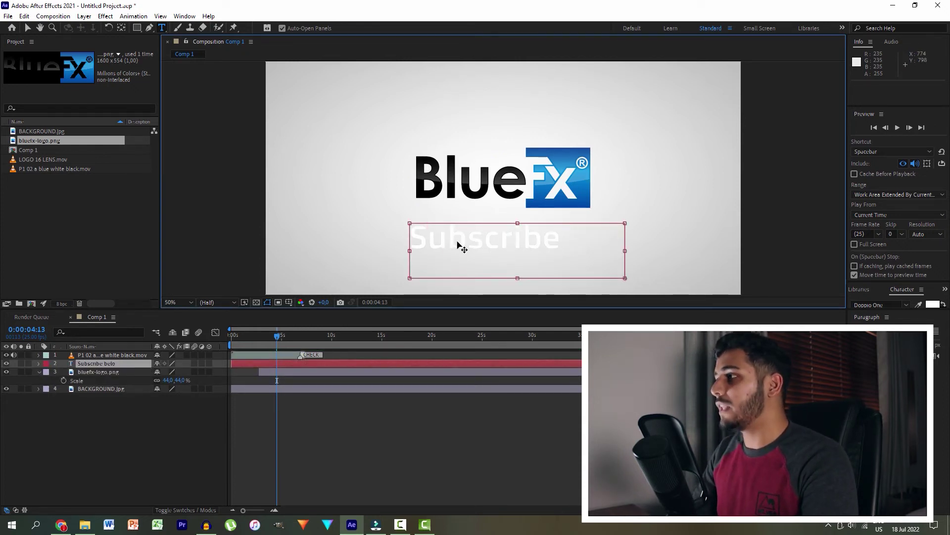
pyautogui.write('w')
pyautogui.hotkey('ctrl', 'a')
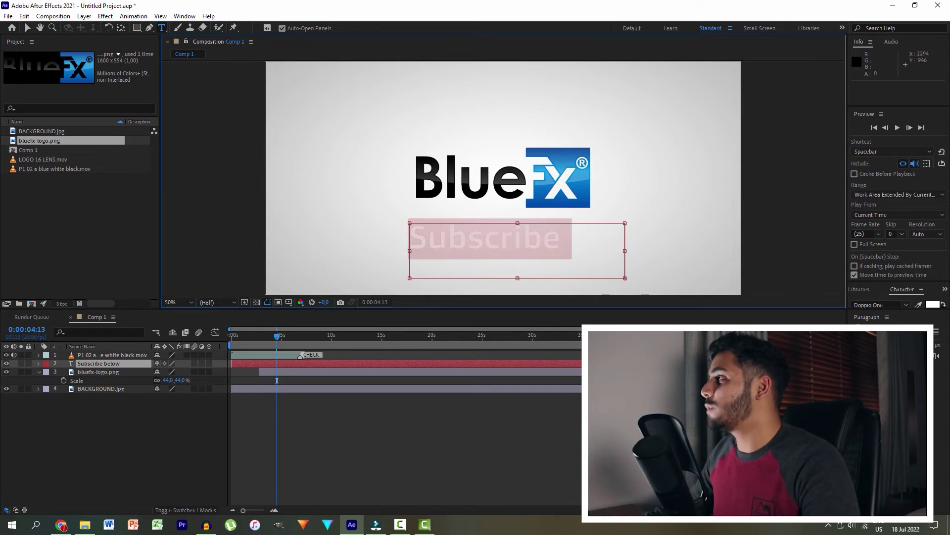
pyautogui.hotkey('ctrl', 'shift', ',')
pyautogui.hotkey('ctrl', 'shift', ',')
pyautogui.hotkey('ctrl', 'shift', ',')
pyautogui.hotkey('ctrl', 'shift', ',')
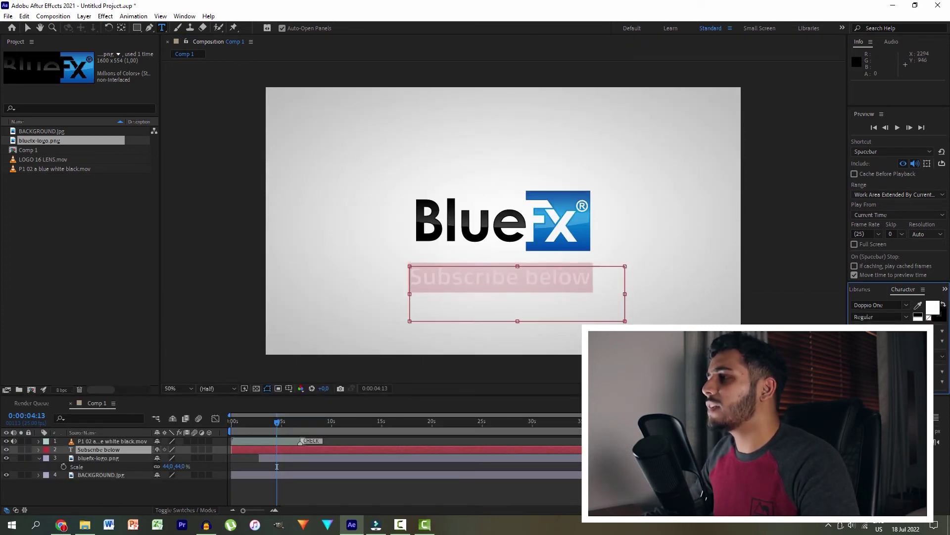
# - Colour the text blue, position it just under the logo, and start it later
pyautogui.click(928, 309)
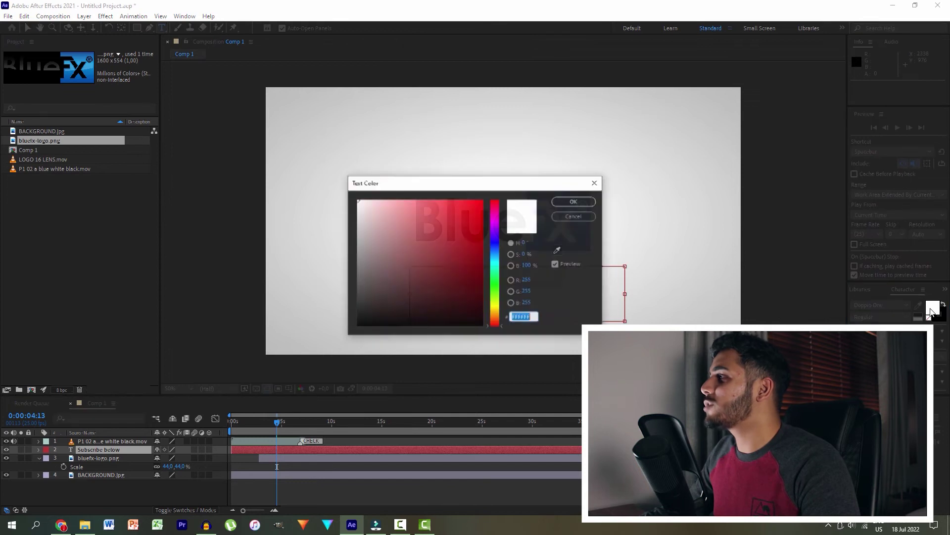
pyautogui.click(495, 253)
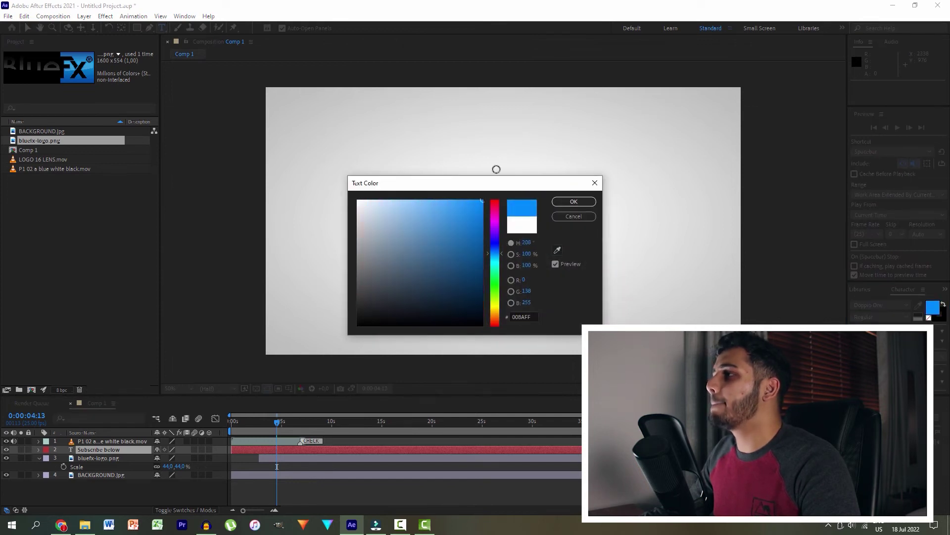
pyautogui.click(573, 202)
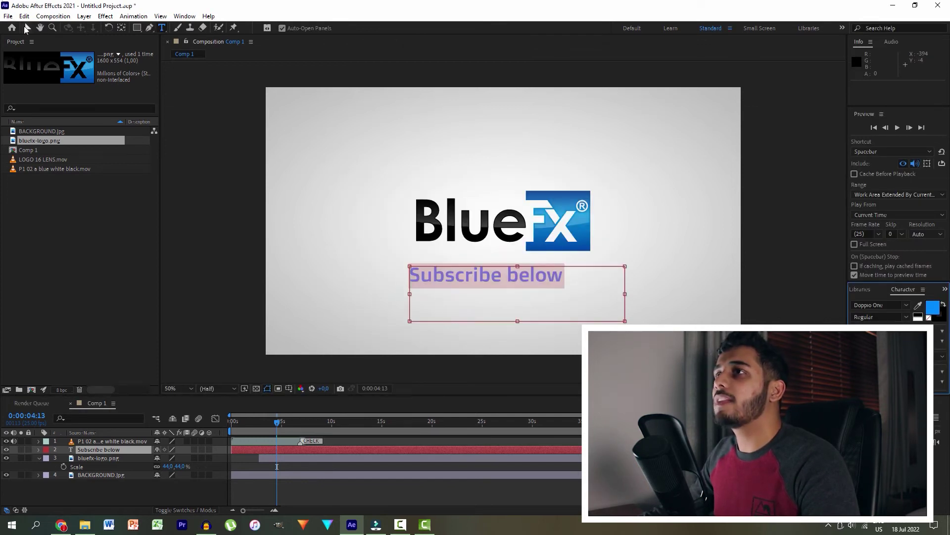
pyautogui.click(27, 28)
pyautogui.moveTo(485, 280); pyautogui.dragTo(507, 272)
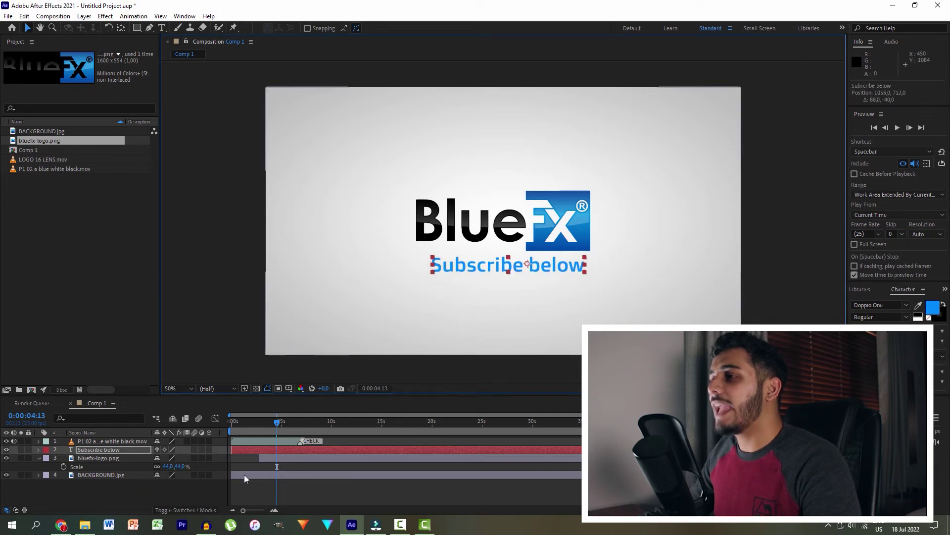
pyautogui.moveTo(235, 449); pyautogui.dragTo(265, 421)
pyautogui.press('space')
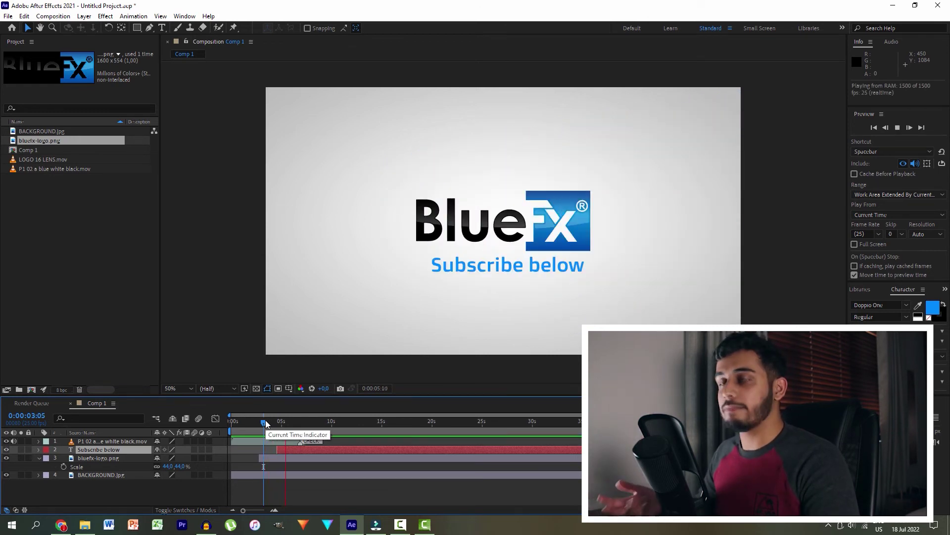
pyautogui.press('space')
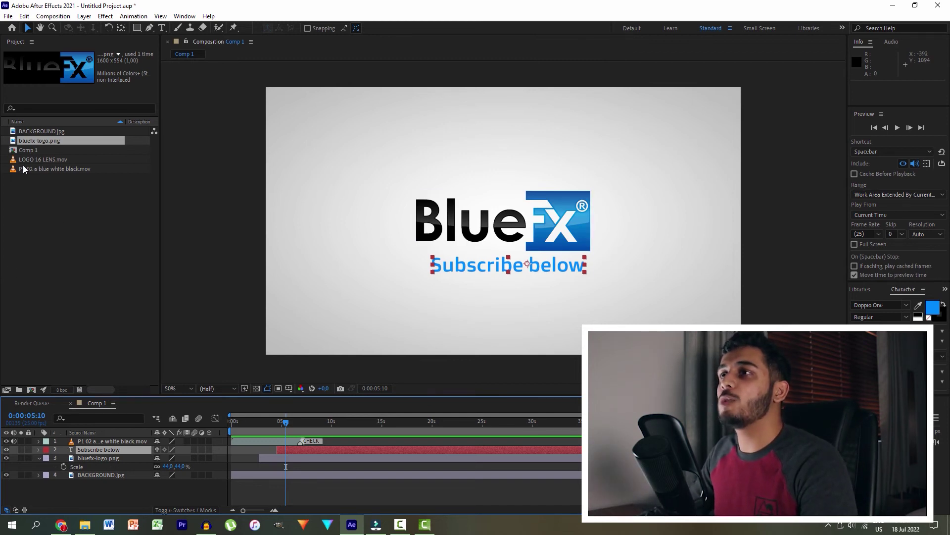
# - Add LOGO 16 LENS.mov as the top layer with Screen blending mode and preview from frame 0
pyautogui.moveTo(30, 159); pyautogui.dragTo(105, 438)
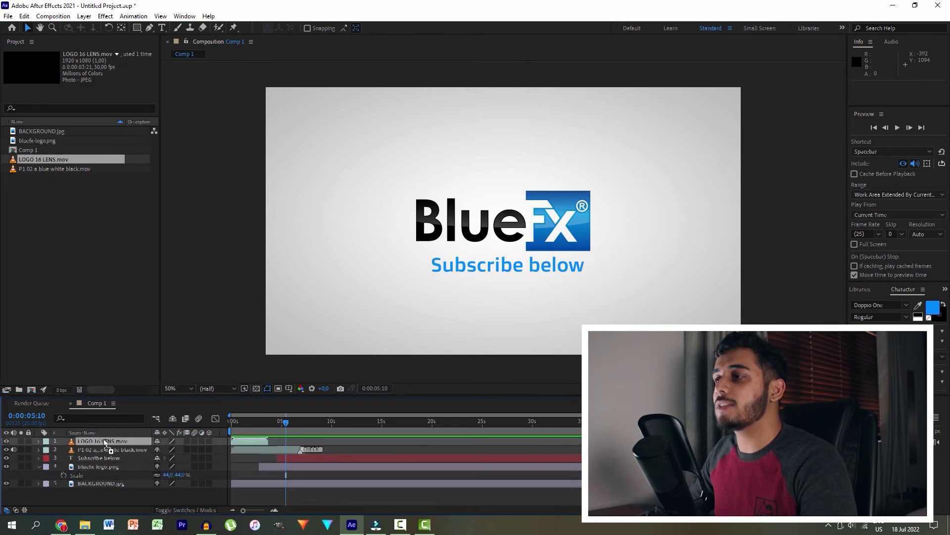
pyautogui.click(236, 425)
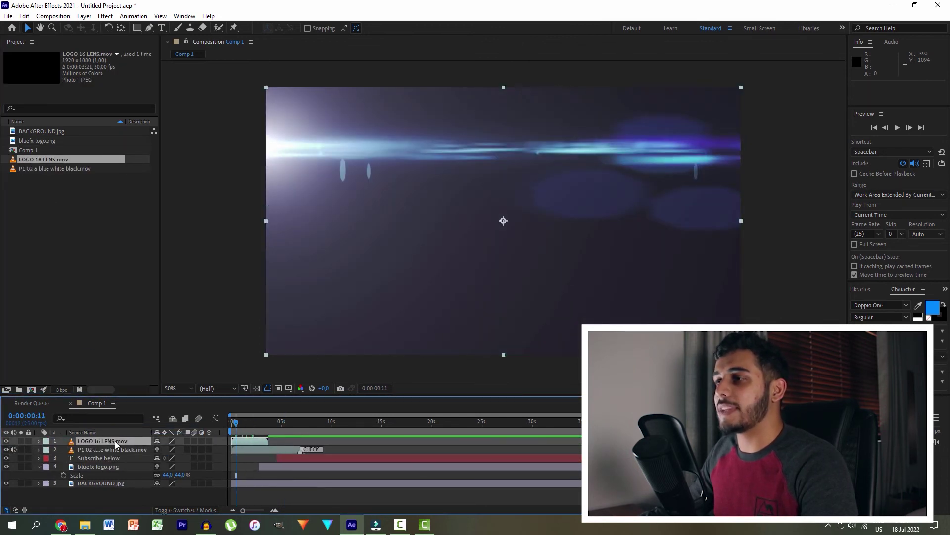
pyautogui.rightClick(115, 441)
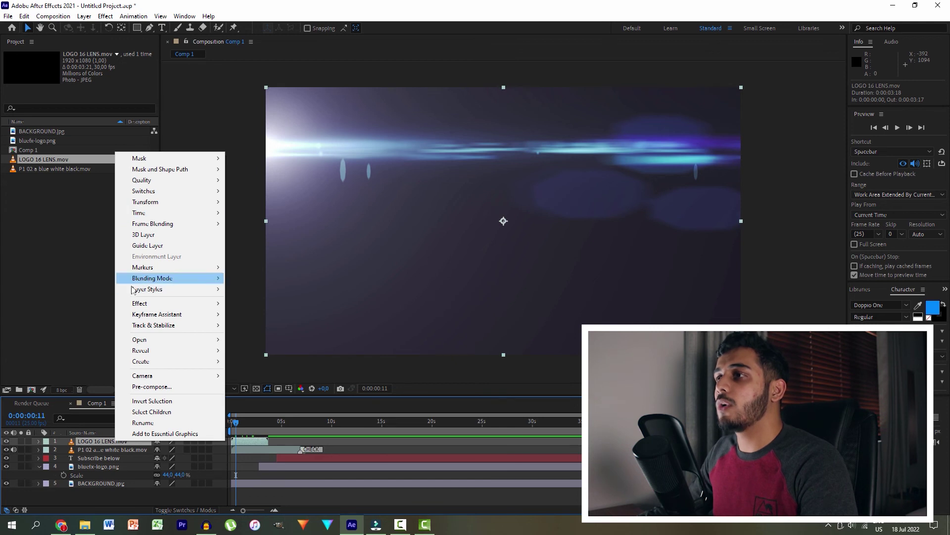
pyautogui.moveTo(144, 279)
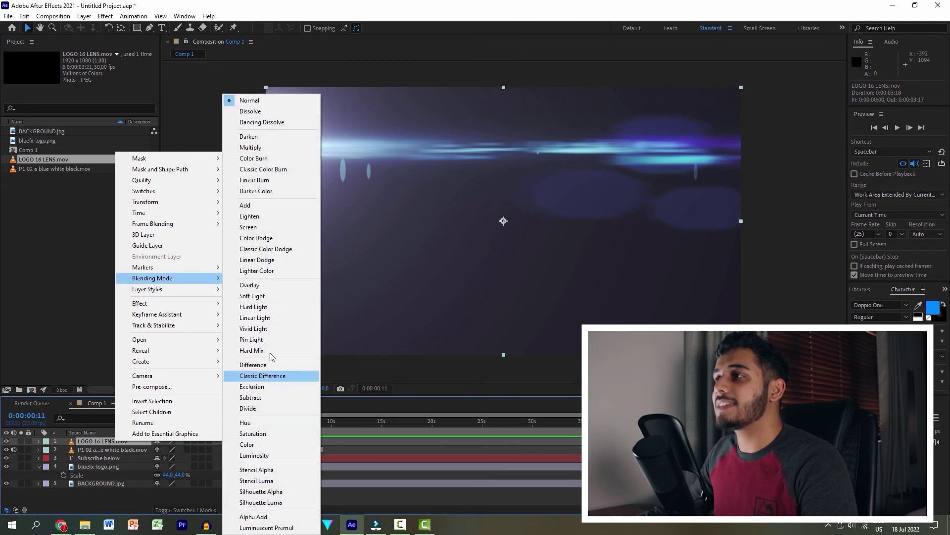
pyautogui.click(248, 227)
pyautogui.moveTo(245, 418); pyautogui.dragTo(219, 420)
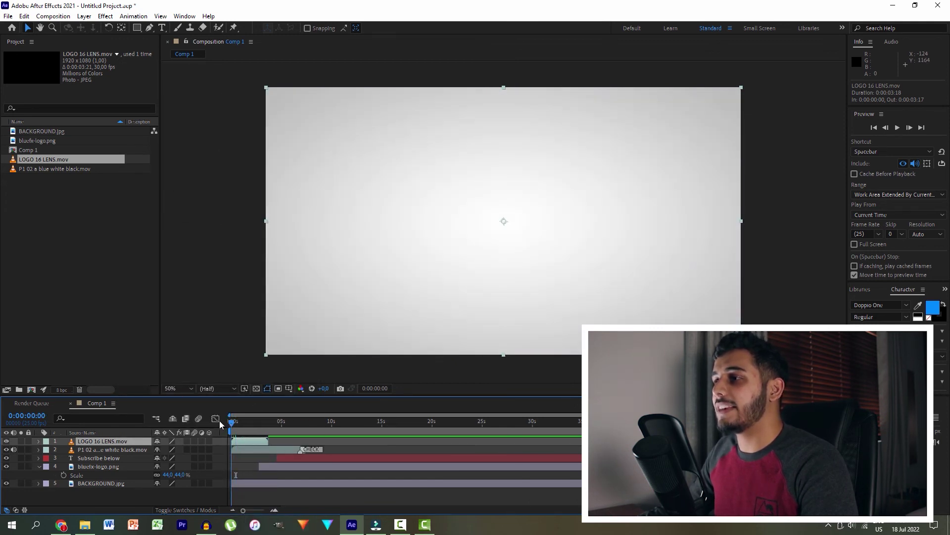
pyautogui.press('space')
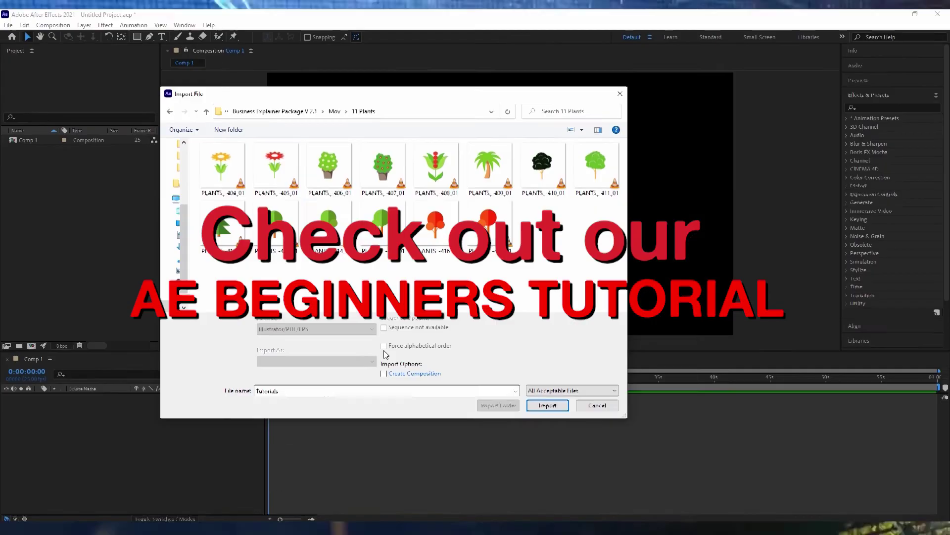
# - Import the four selected PLANTS clips, including PLANTS_-404_01 and PLANTS_-411_01, into the project
pyautogui.keyDown('ctrl'); pyautogui.click(319, 174); pyautogui.keyUp('ctrl')
pyautogui.keyDown('ctrl'); pyautogui.click(597, 168); pyautogui.keyUp('ctrl')
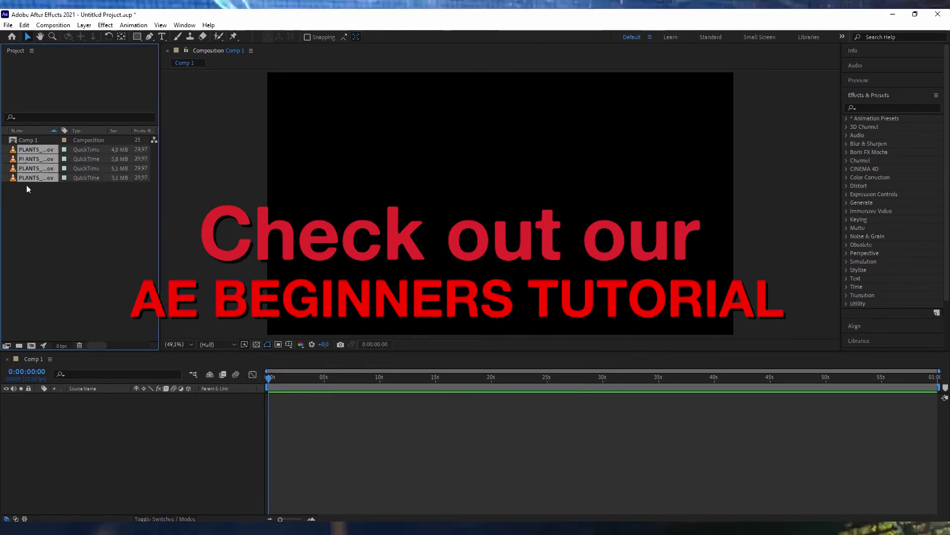
pyautogui.click(27, 189)
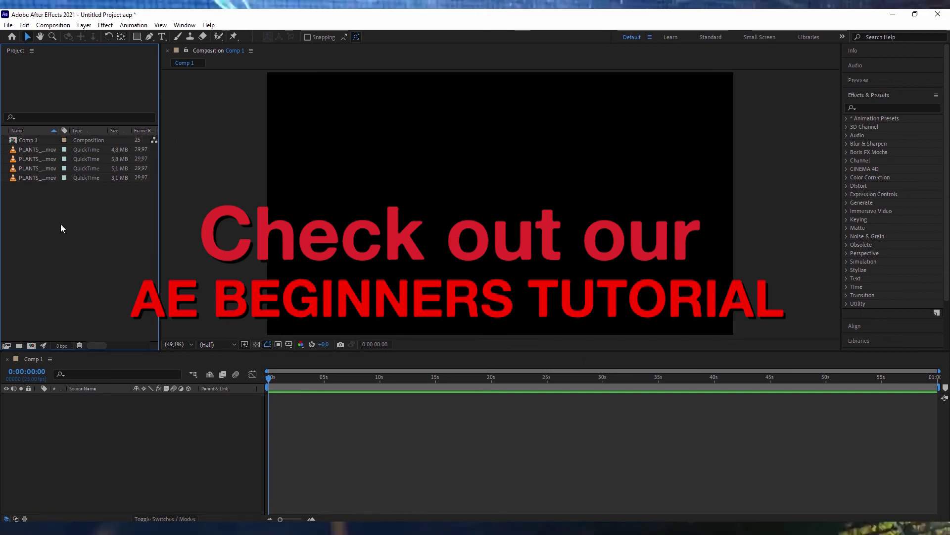